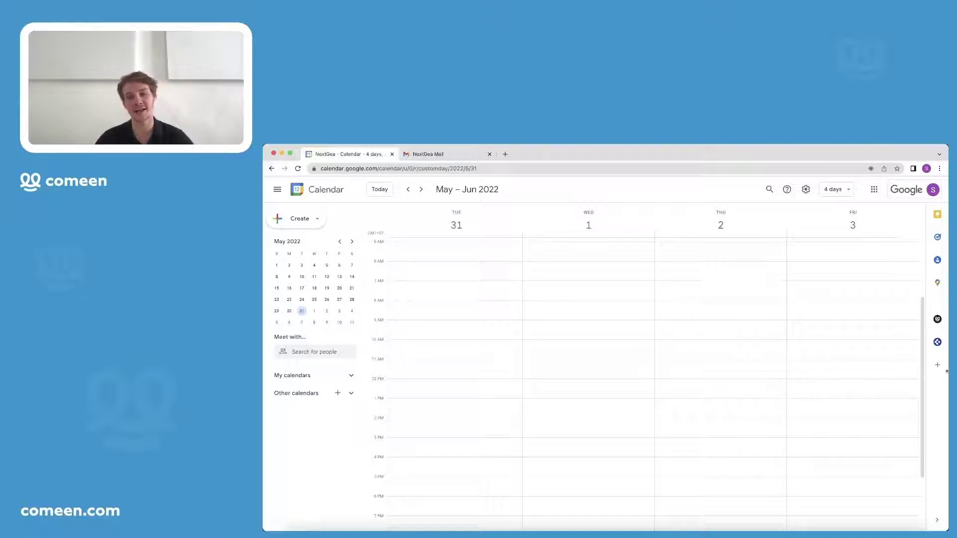
- Open the Comeen add-on panel in Calendar and in Gmail, then return to the Calendar tab
click(937, 320)
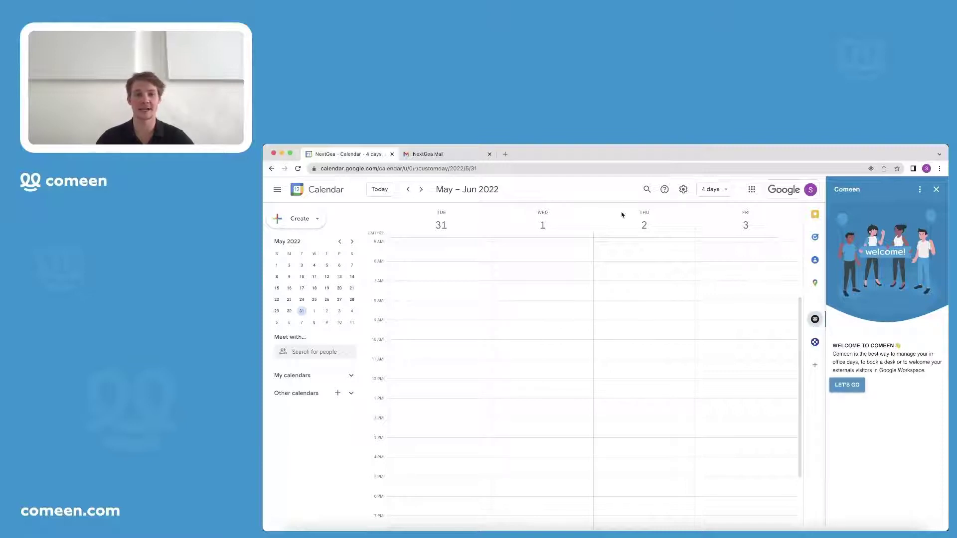
click(452, 155)
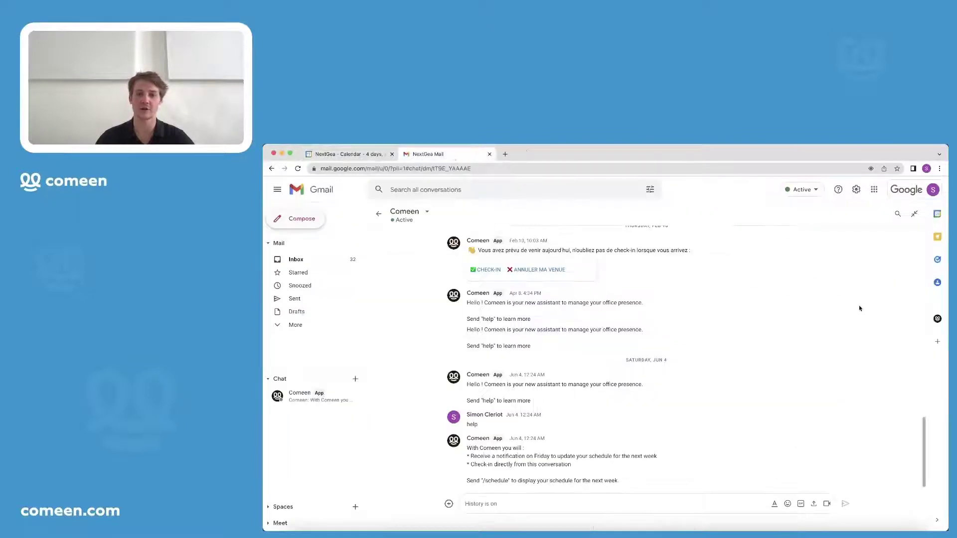
click(937, 319)
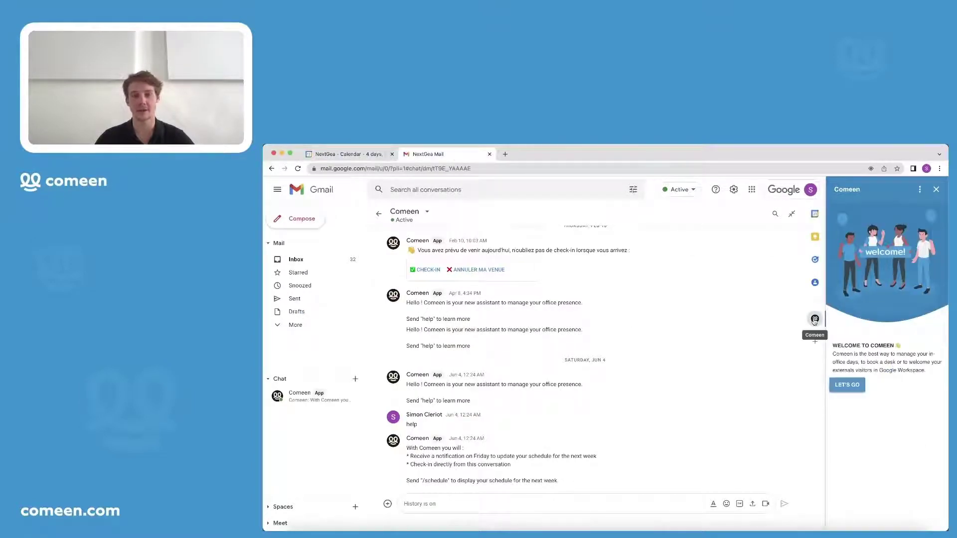
key(ctrl+shift+Tab)
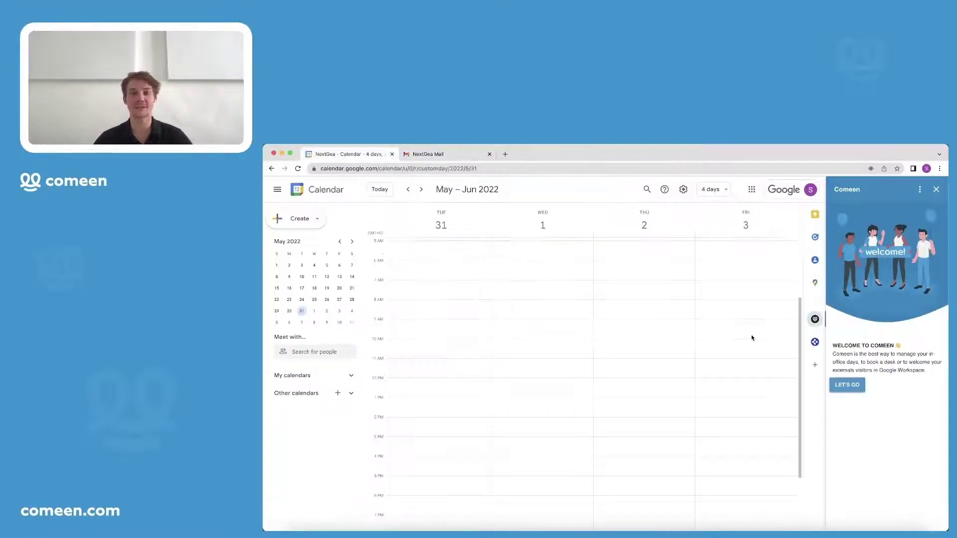
- Start Comeen setup and choose France - Head. Quarter, 1st floor, IT area as favourite location
click(854, 386)
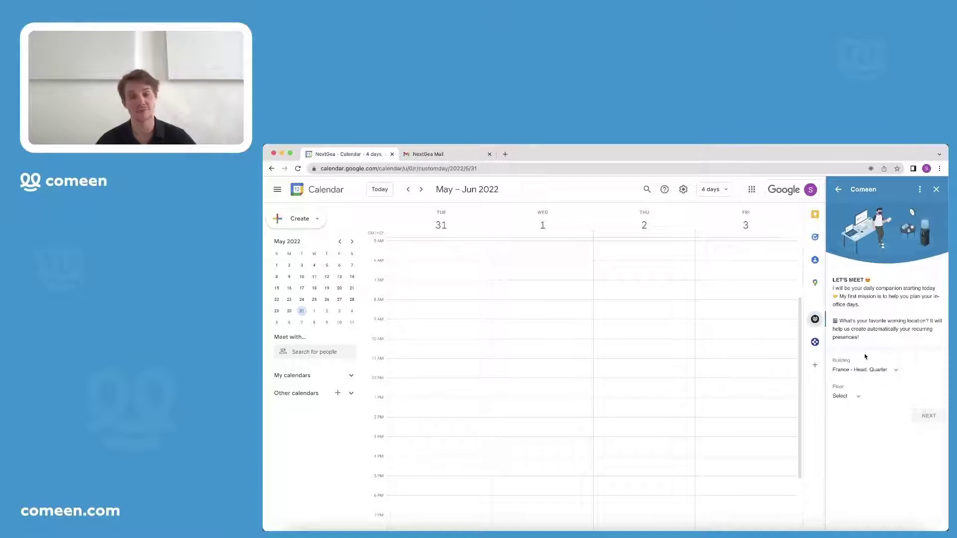
click(891, 371)
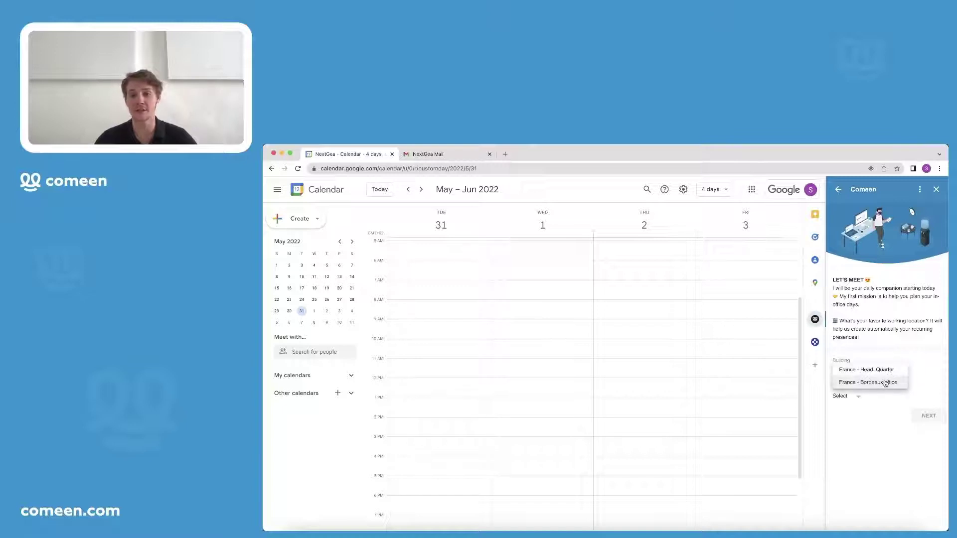
click(885, 371)
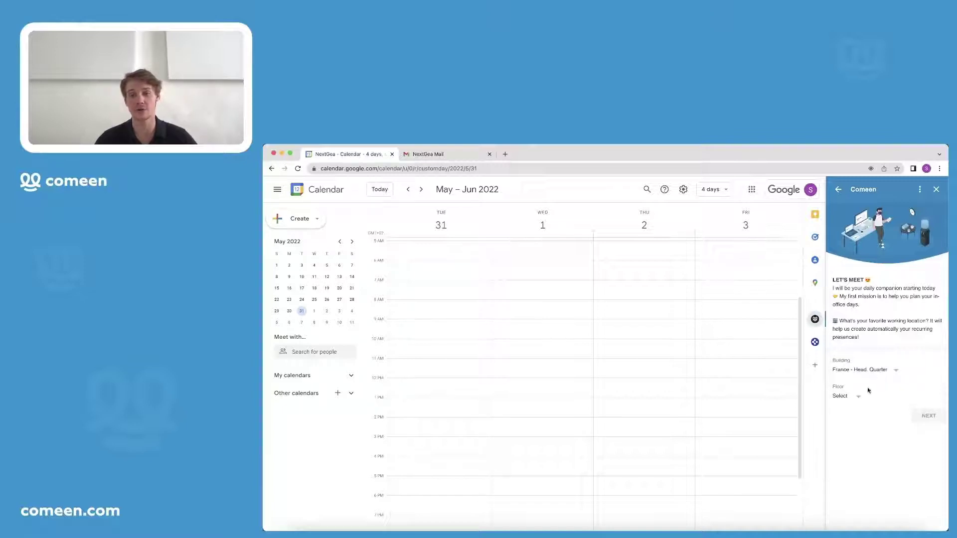
click(856, 398)
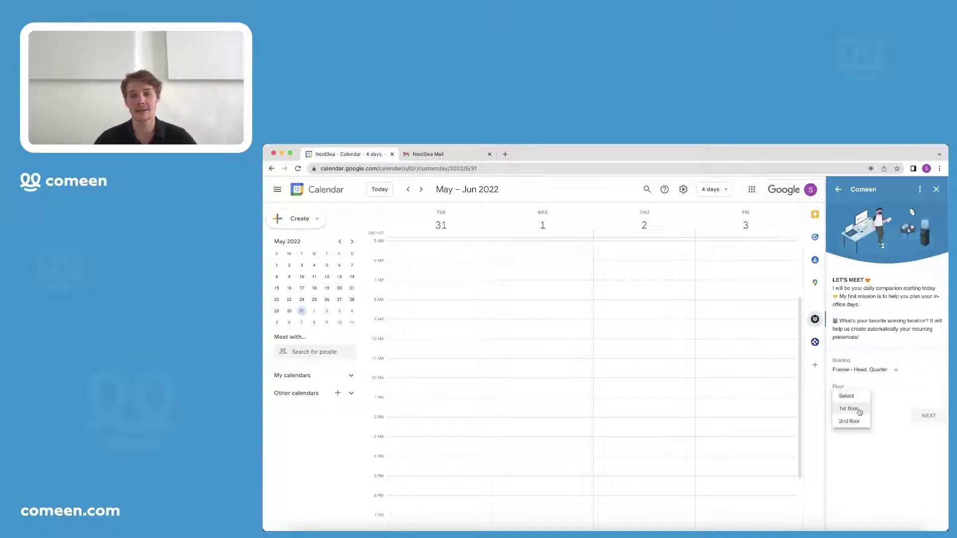
click(859, 409)
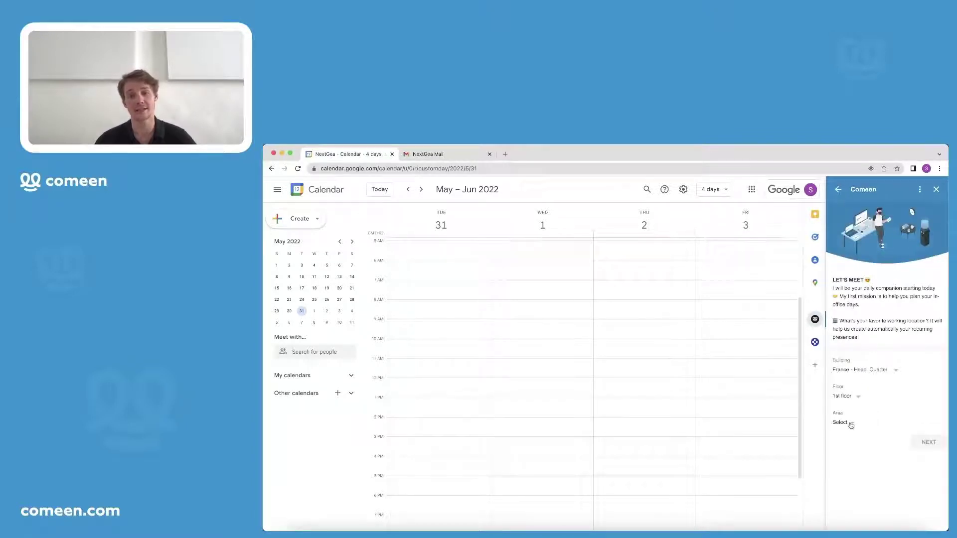
click(850, 424)
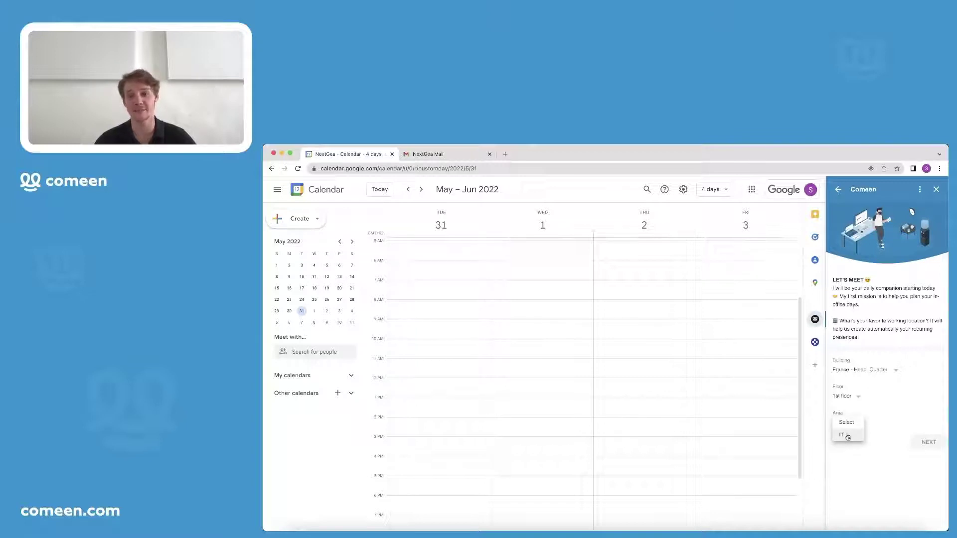
click(846, 435)
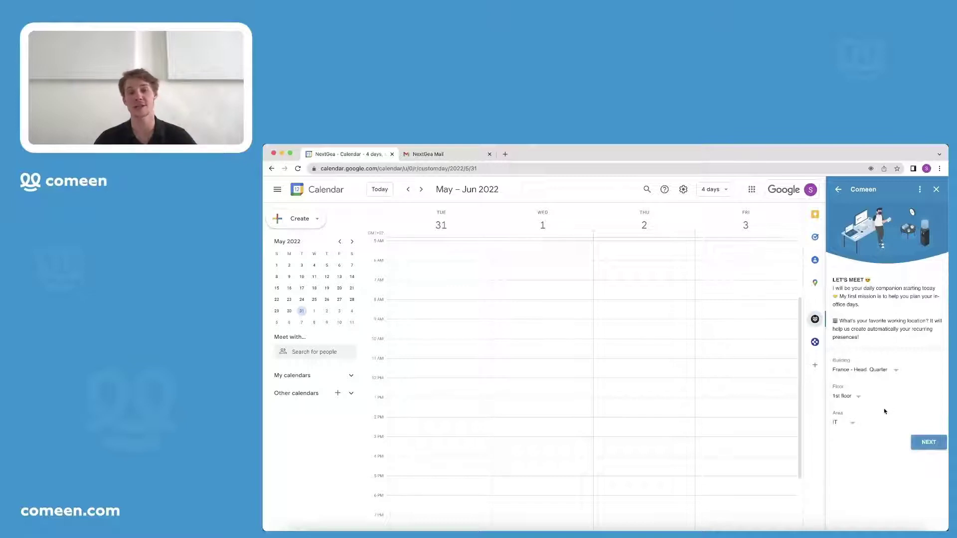
- Set the weekly office recurrence to Tuesday, Wednesday and Thursday and advance to notifications
click(928, 447)
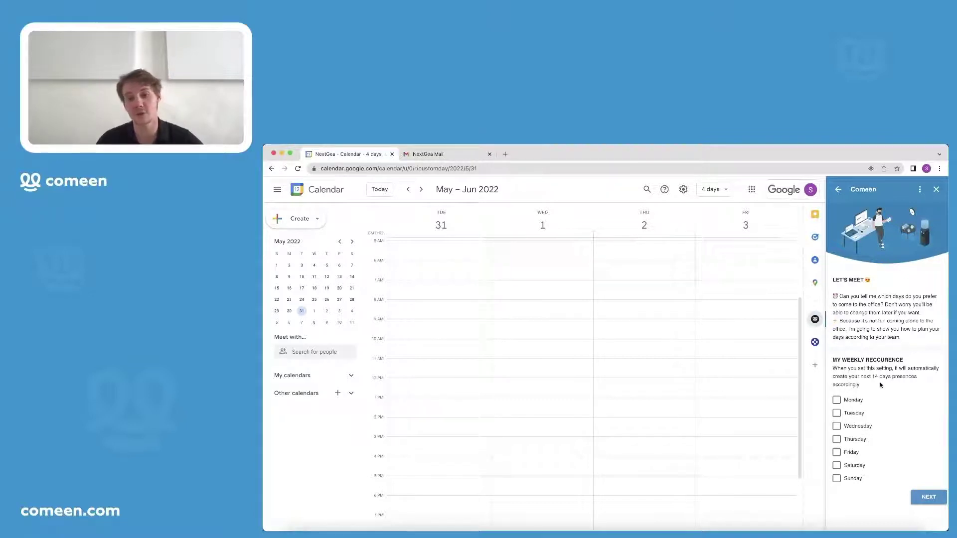
click(836, 416)
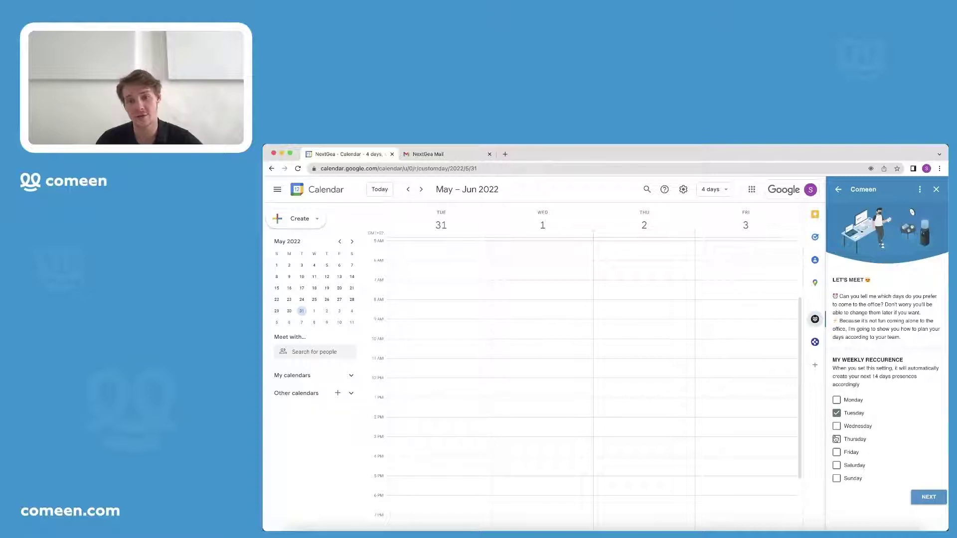
click(837, 427)
click(836, 439)
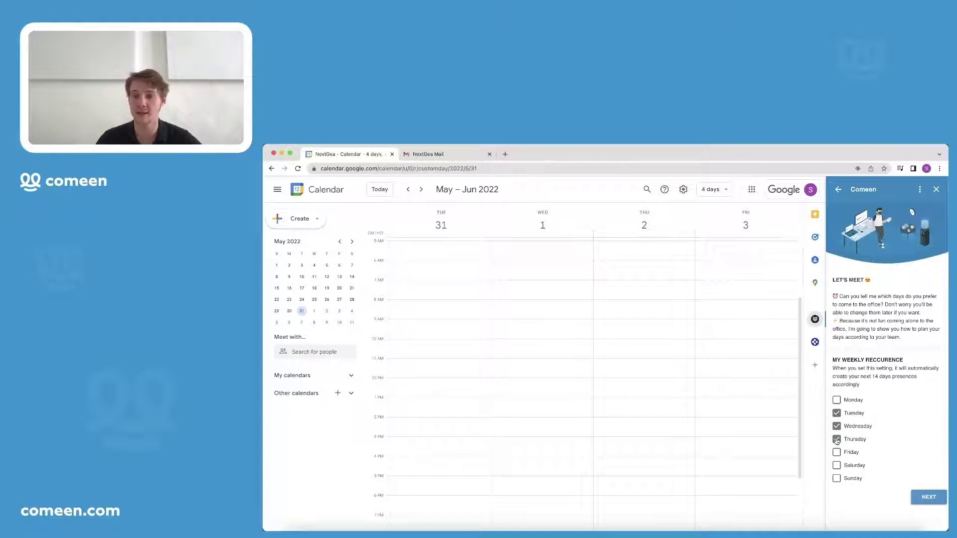
click(925, 498)
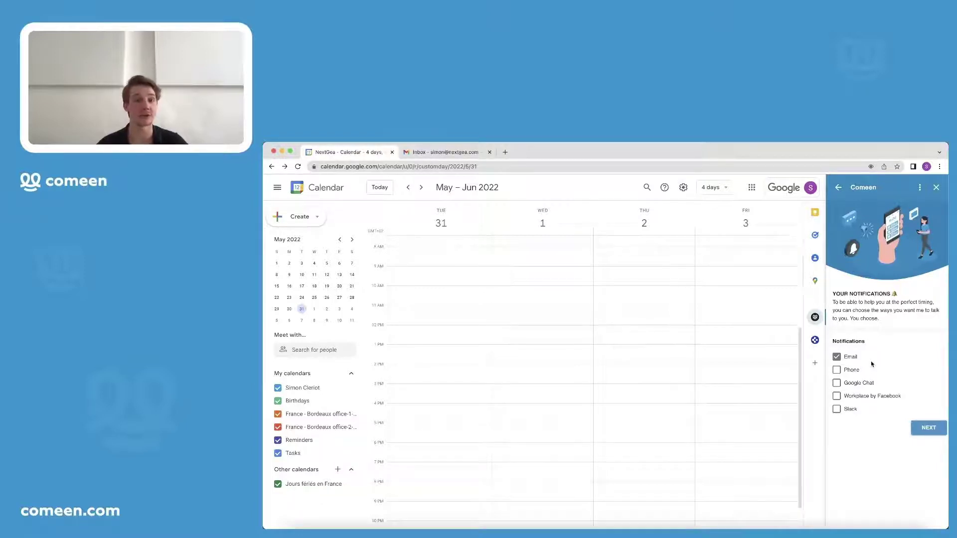
- Tick Phone and Google Chat alongside Email as Comeen notification channels
click(837, 370)
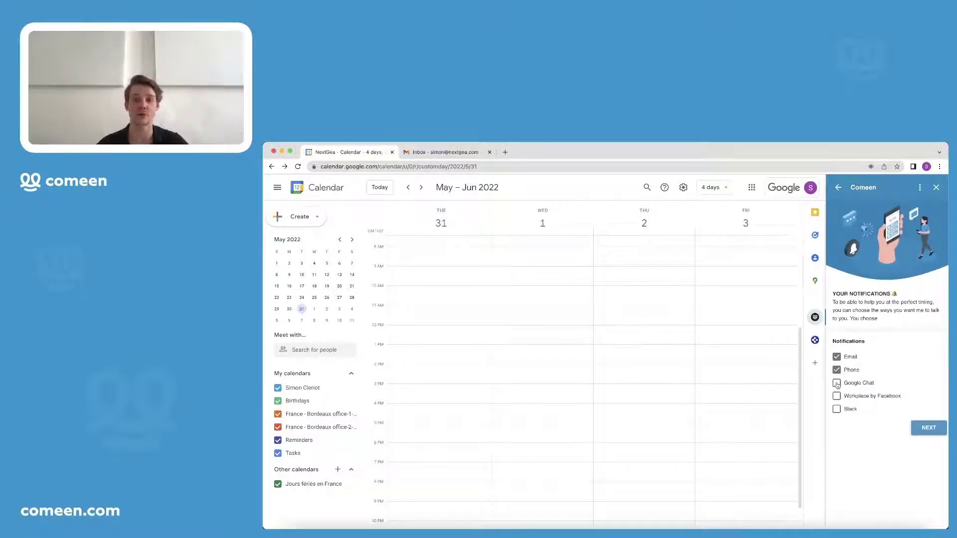
click(836, 383)
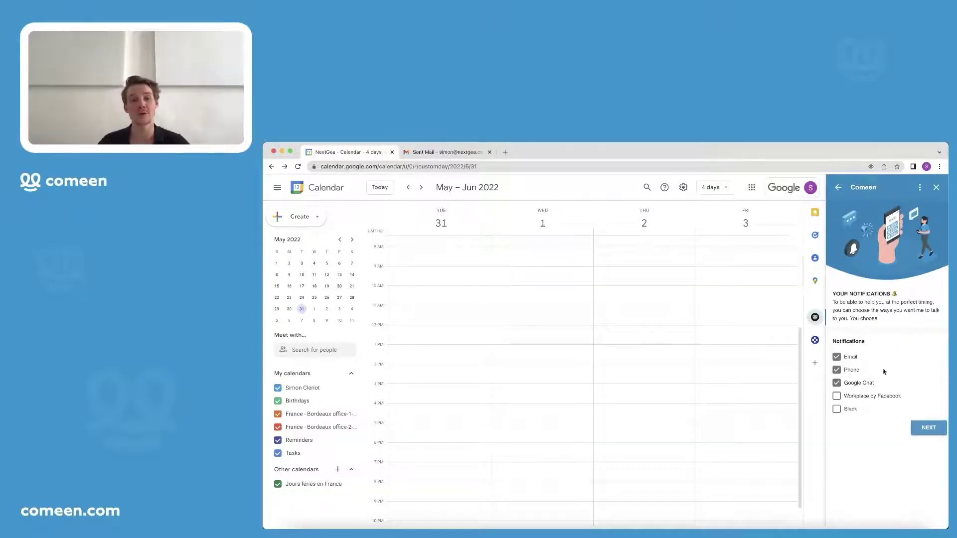
- In Gmail, find the COMEEN app through Chat's Find apps and start a chat with it
click(425, 153)
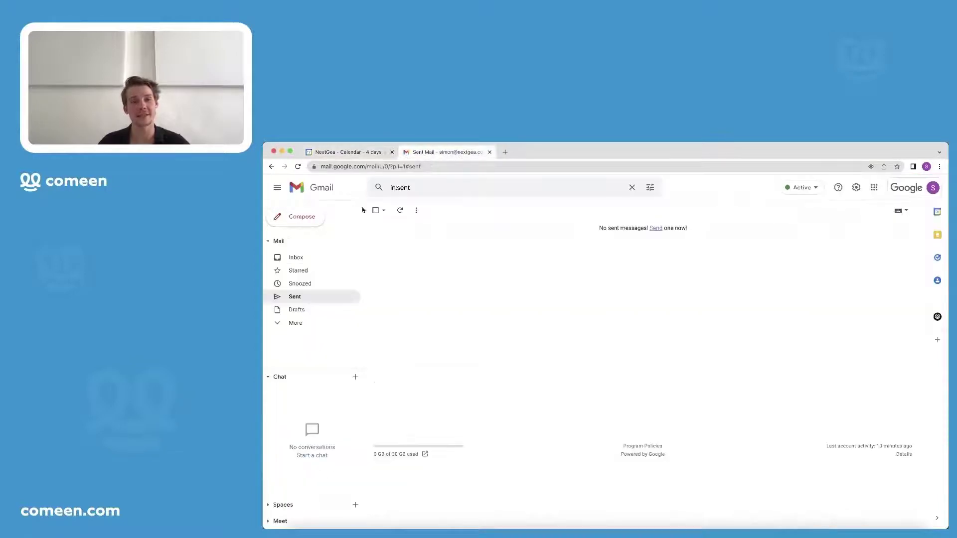
click(355, 377)
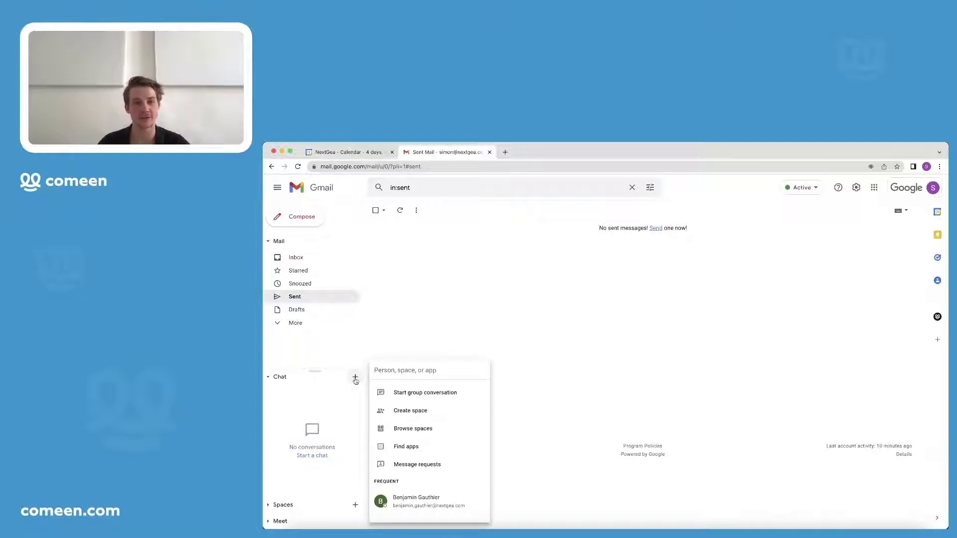
click(402, 448)
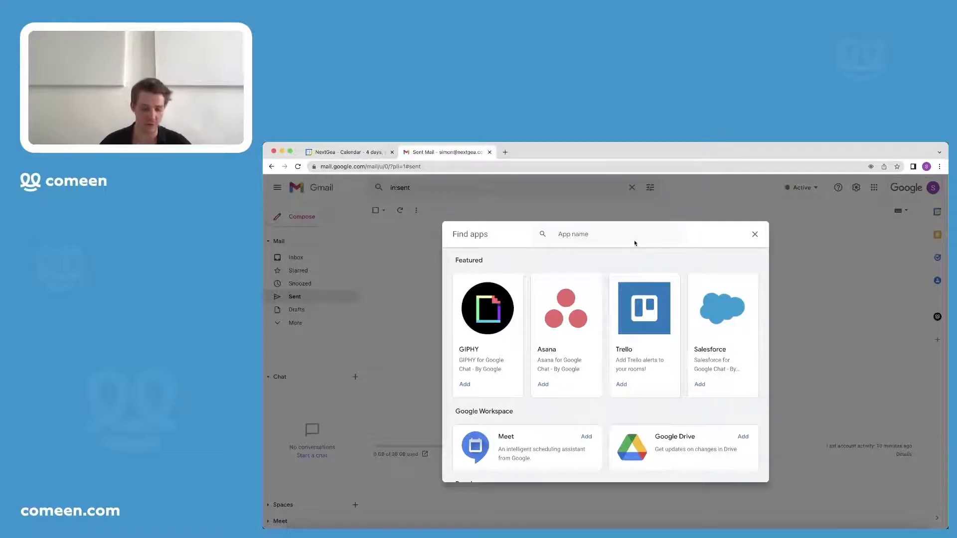
text(COMEEN)
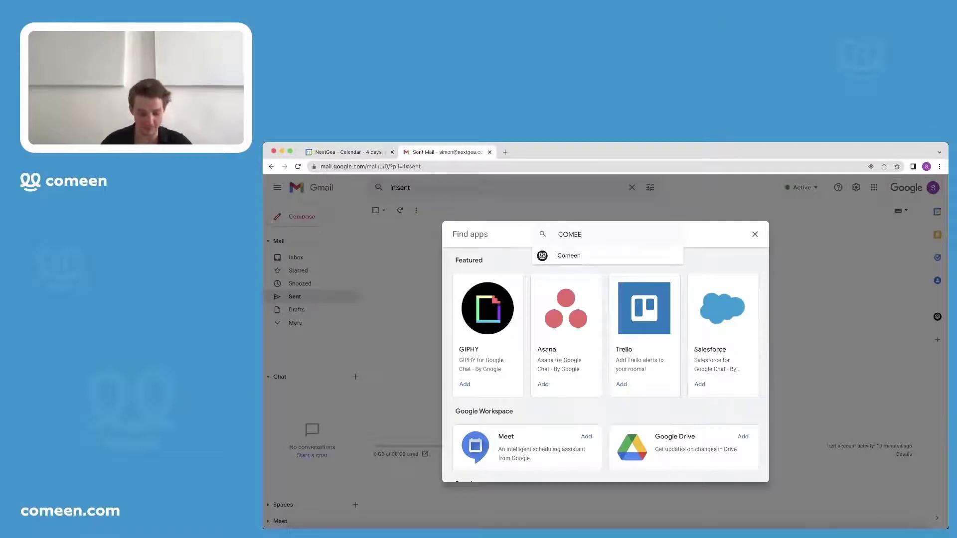
click(619, 253)
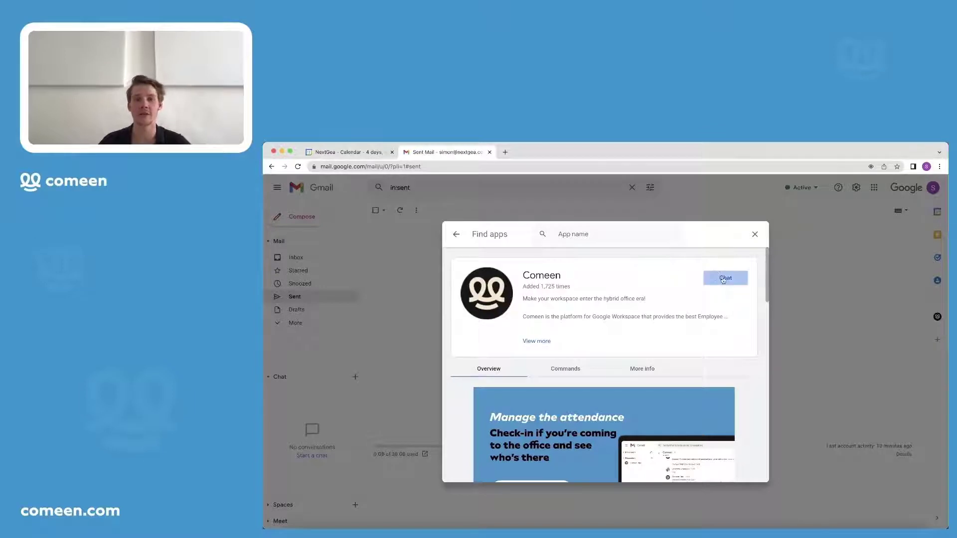
click(722, 277)
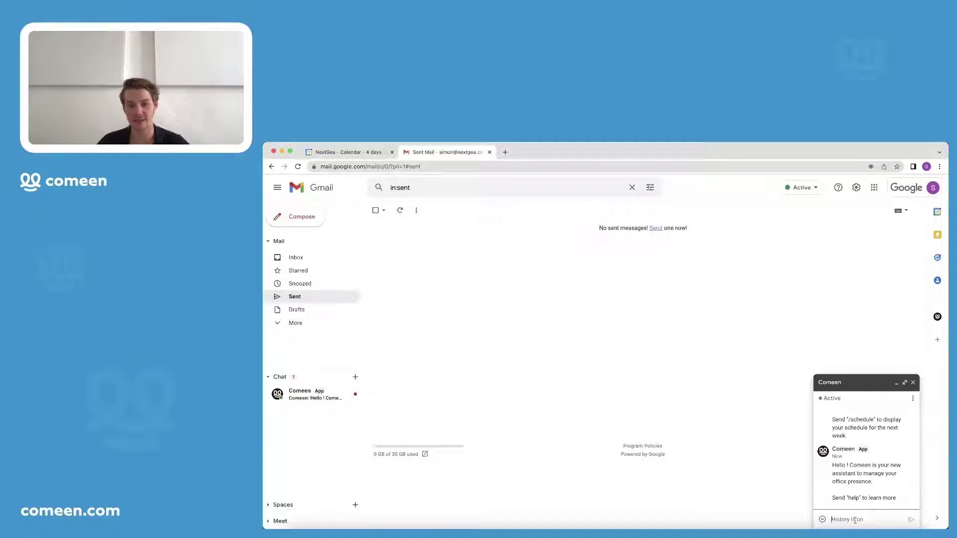
- Send 'hello' to the Comeen chat app and scroll through its reply
text(hello)
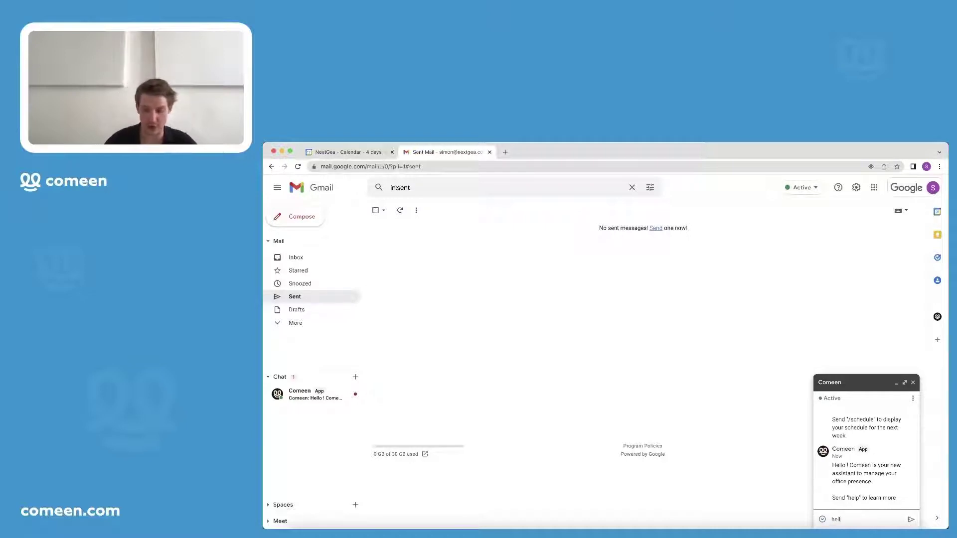
click(910, 520)
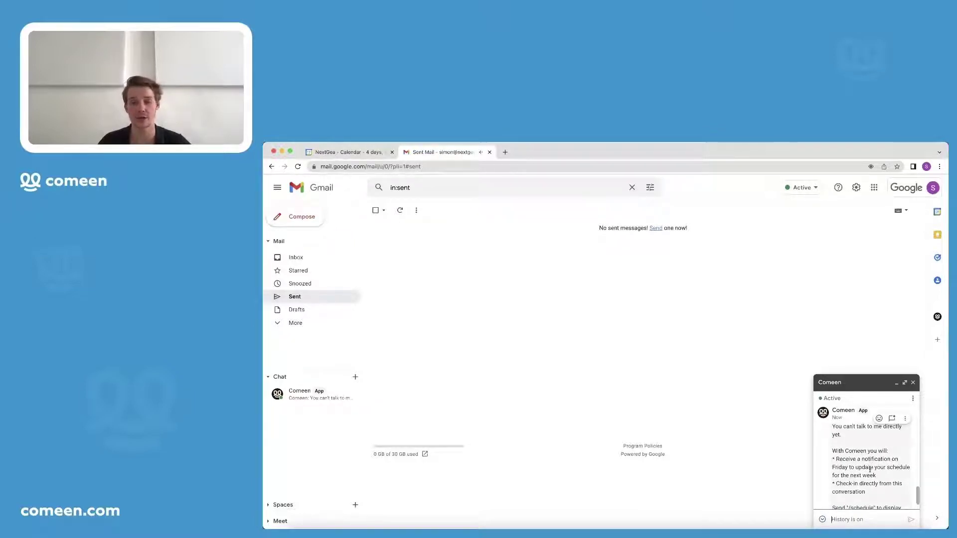
scroll(869, 469, down, 1)
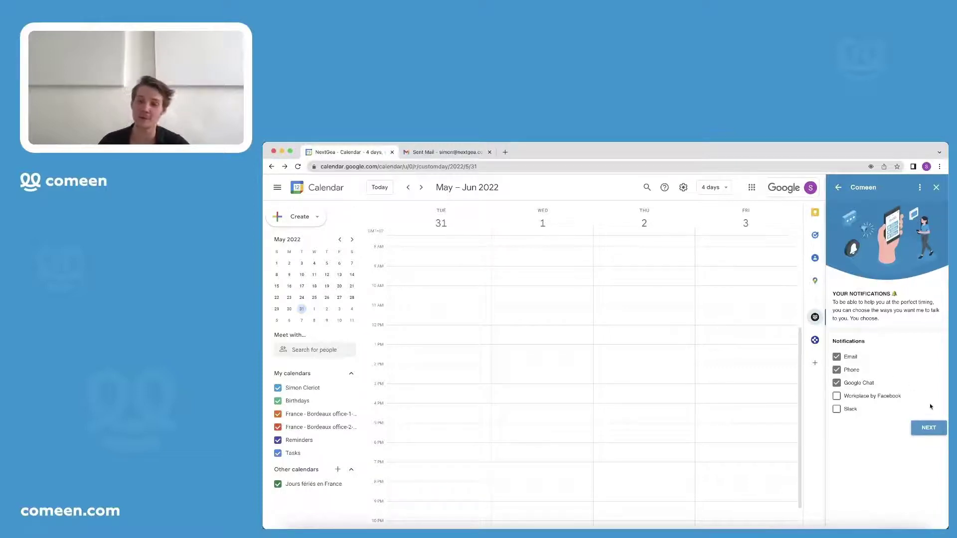
- Confirm the Email, Phone and Google Chat notification choices and go to the Comeen home view
click(928, 429)
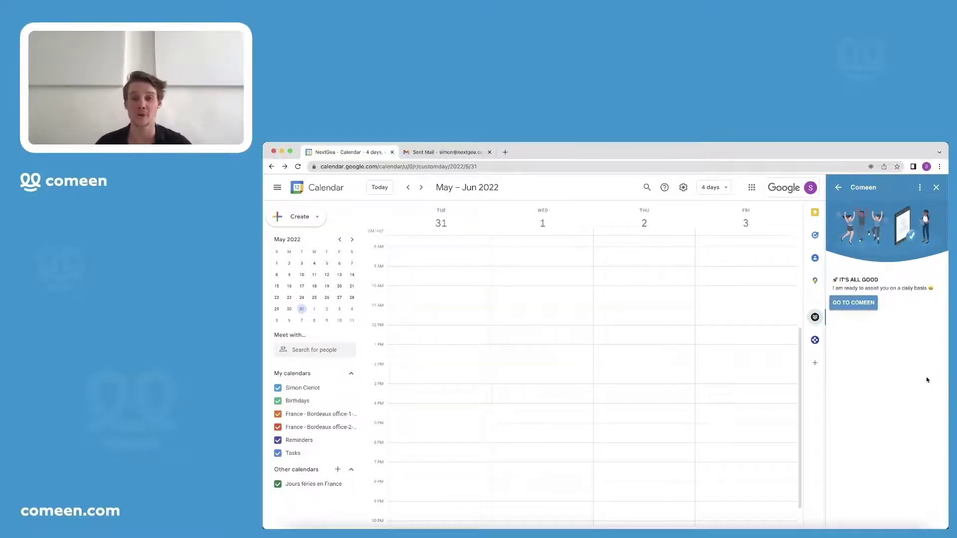
click(856, 307)
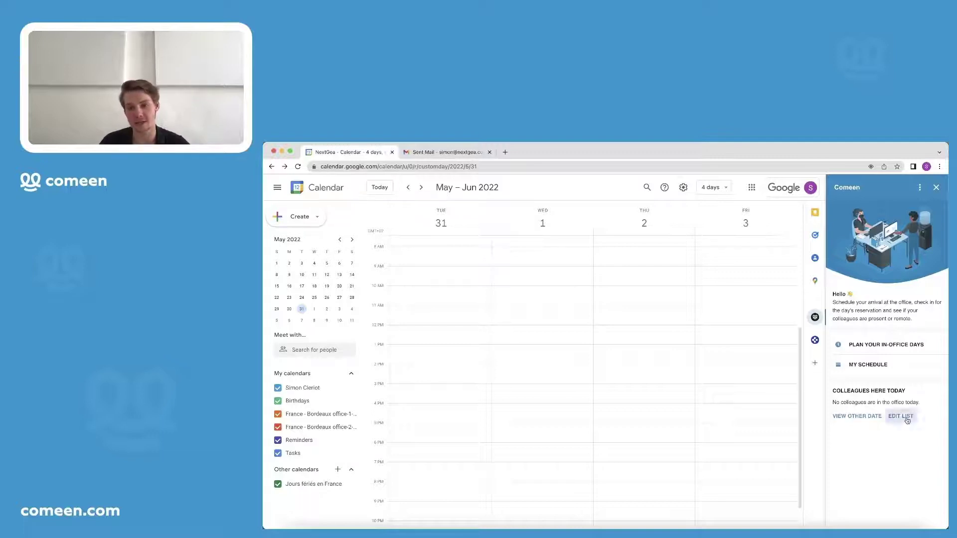
- Add a colleague under My teammates by typing the start of their name and picking their work e-mail
click(906, 417)
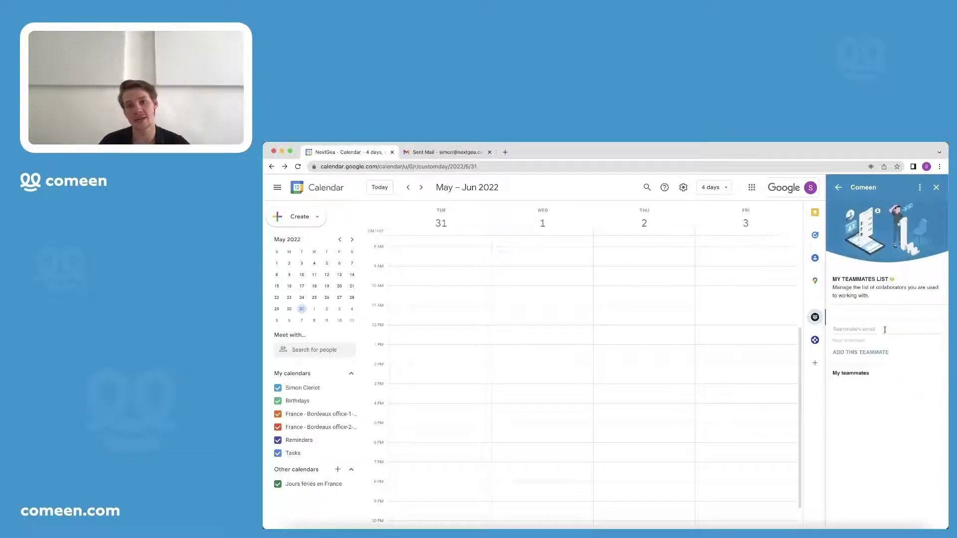
click(884, 329)
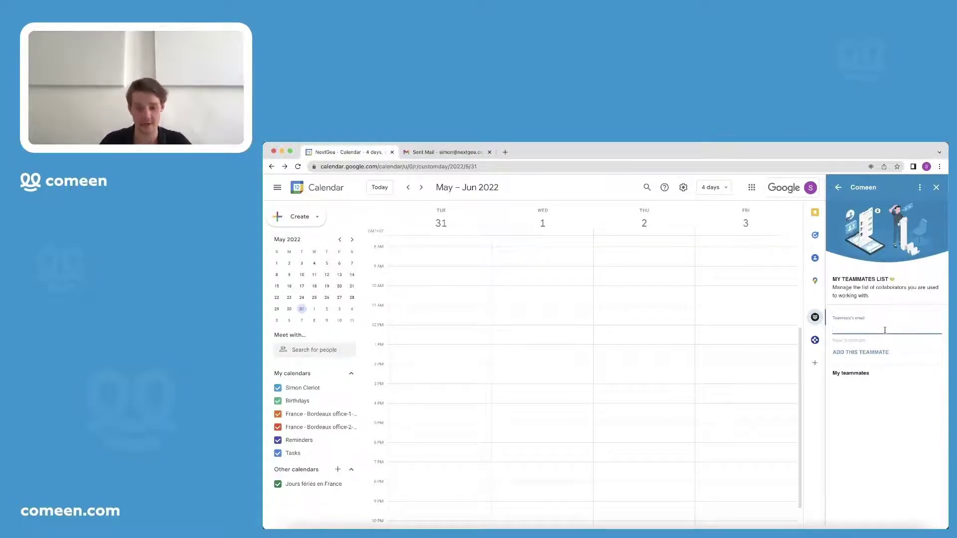
text(benja)
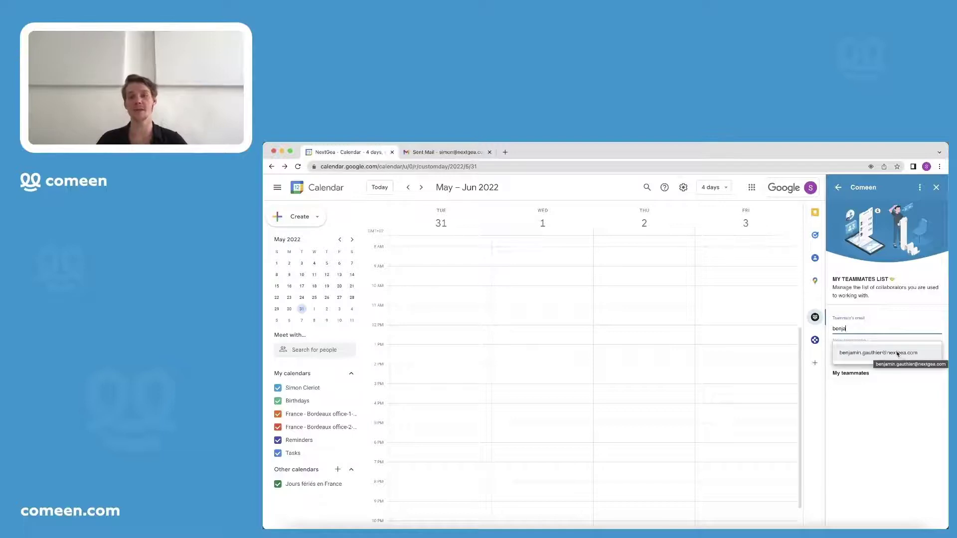
click(897, 353)
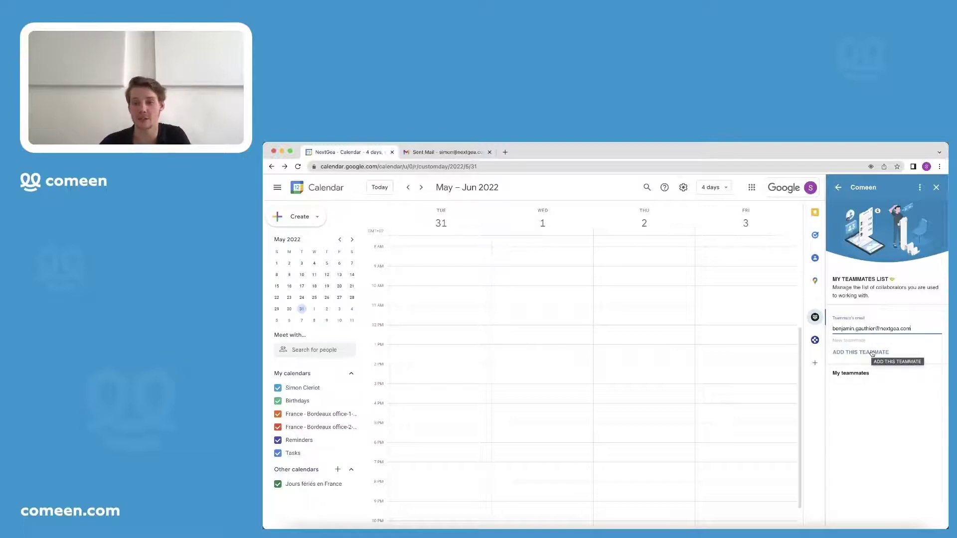
click(871, 352)
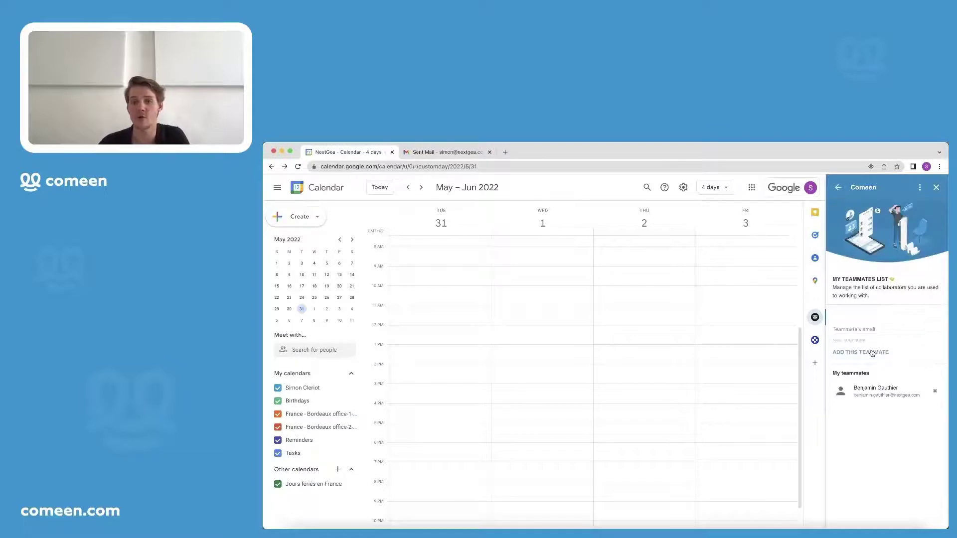
- Go back to Comeen's Hello home screen showing the colleague at Desk IT 6 today
click(839, 188)
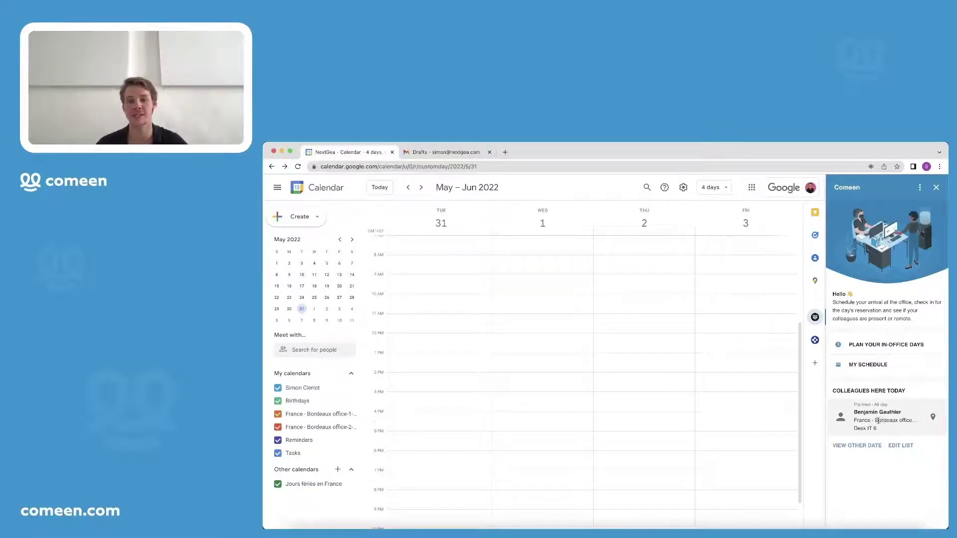
- Open the colleague's office location in a my.comeen.io popup and scroll its home page
click(933, 417)
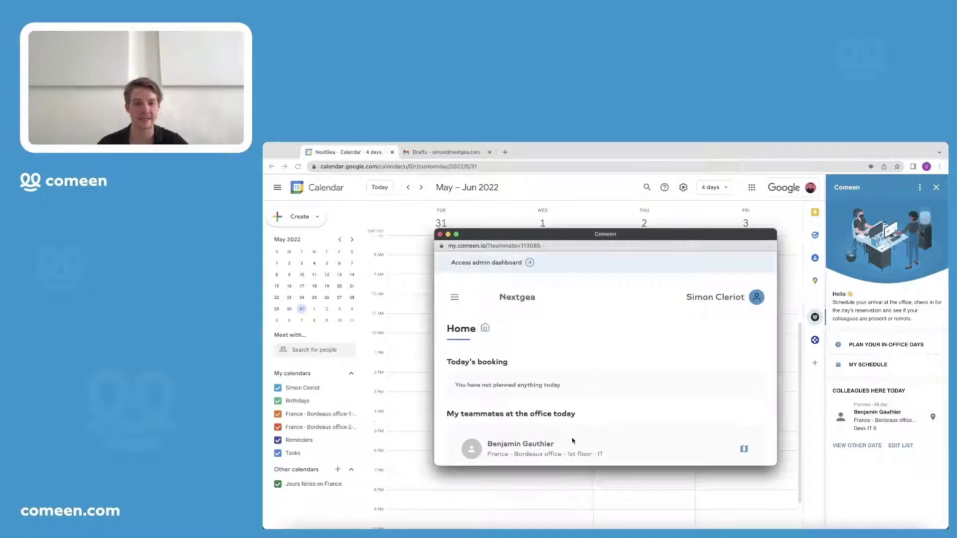
scroll(569, 433, down, 1)
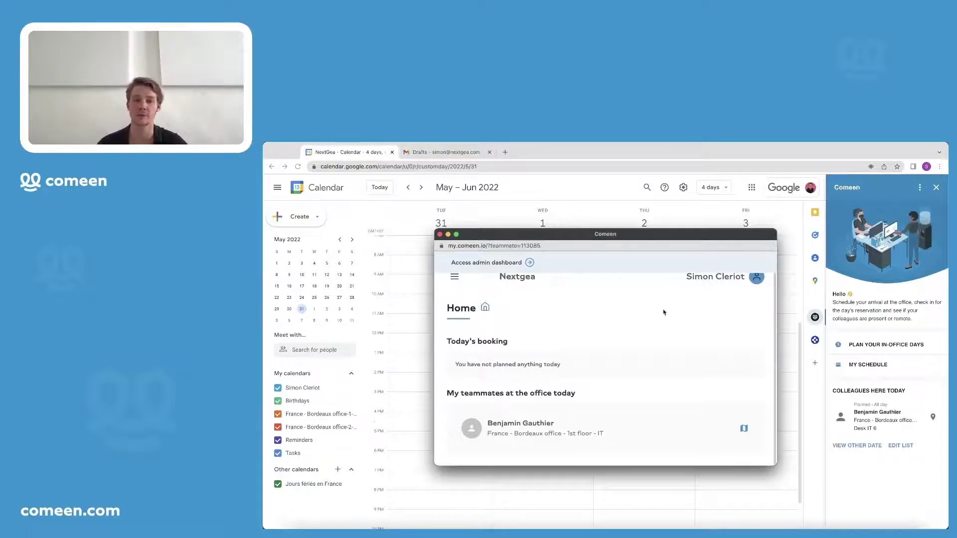
- Start planning July 13 as an all-day At the office day
click(440, 234)
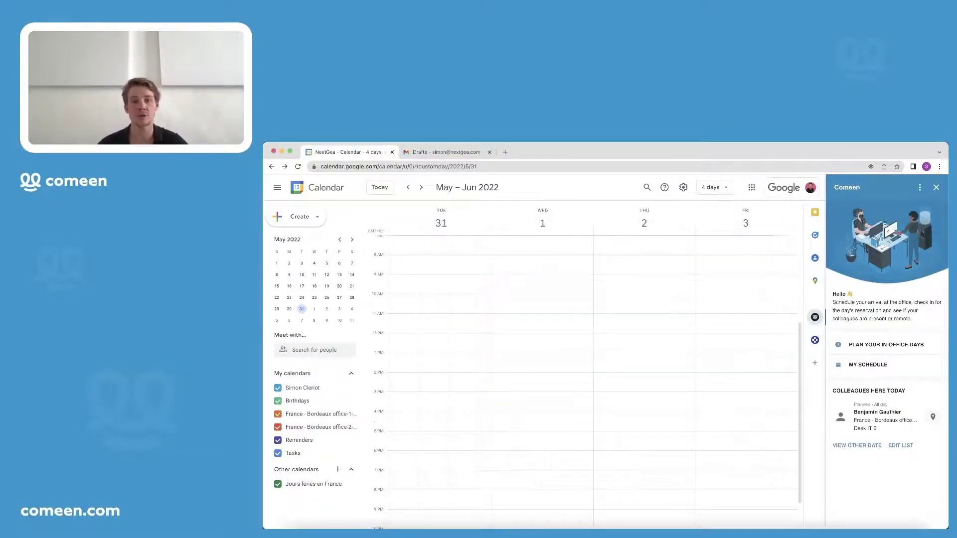
click(874, 346)
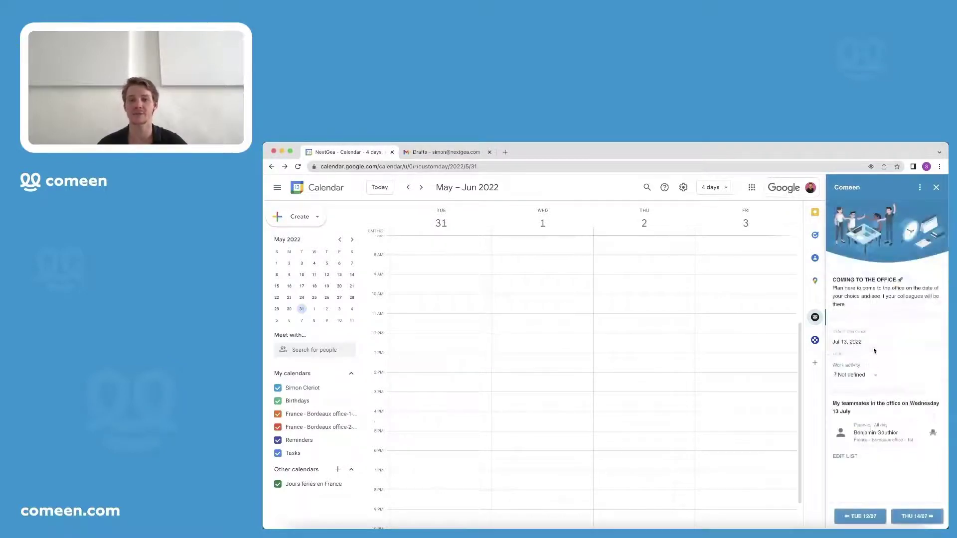
click(874, 376)
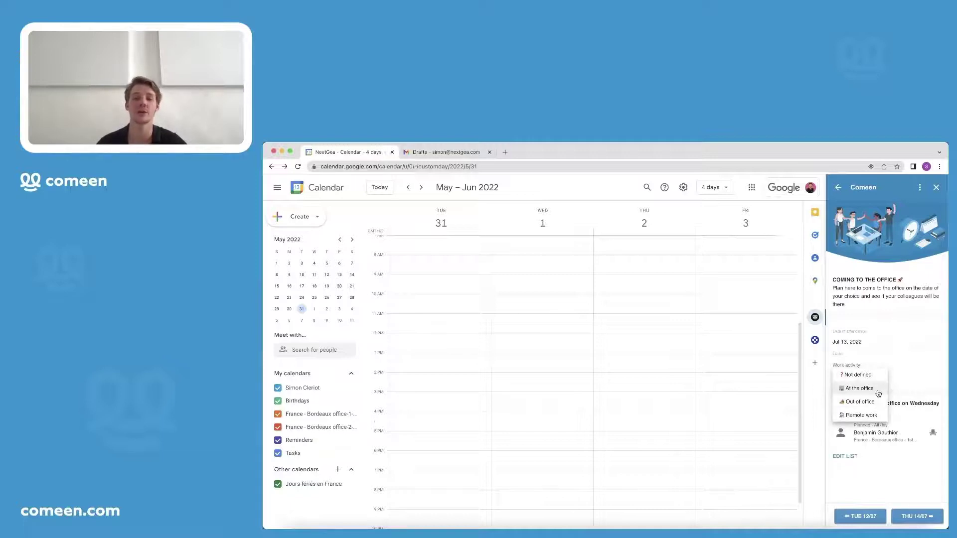
click(859, 388)
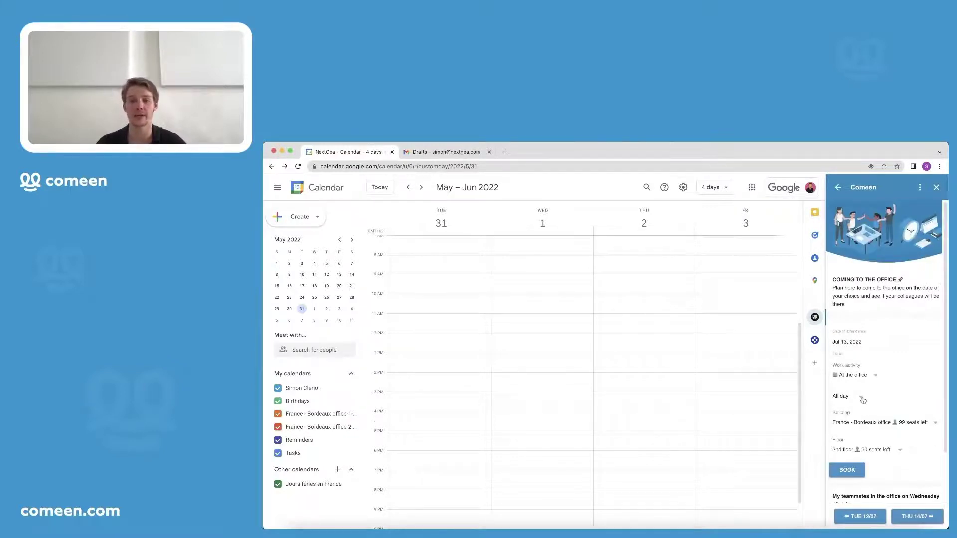
click(862, 400)
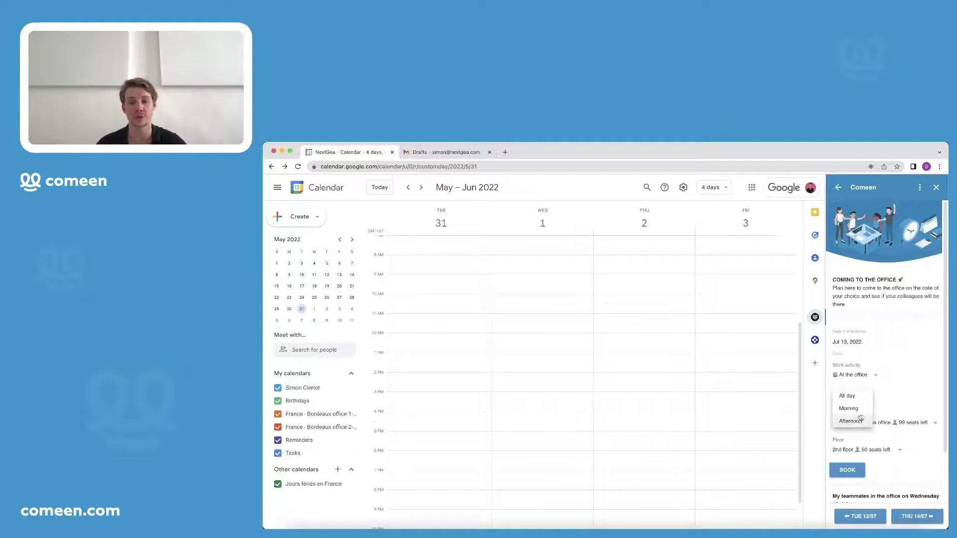
click(862, 397)
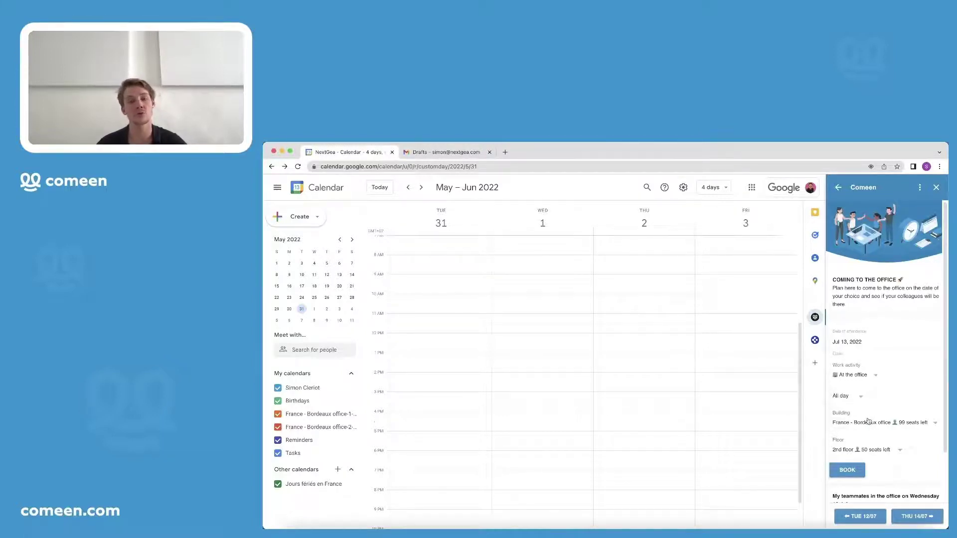
- Choose the Bordeaux office, 1st floor, and book the office day
click(867, 421)
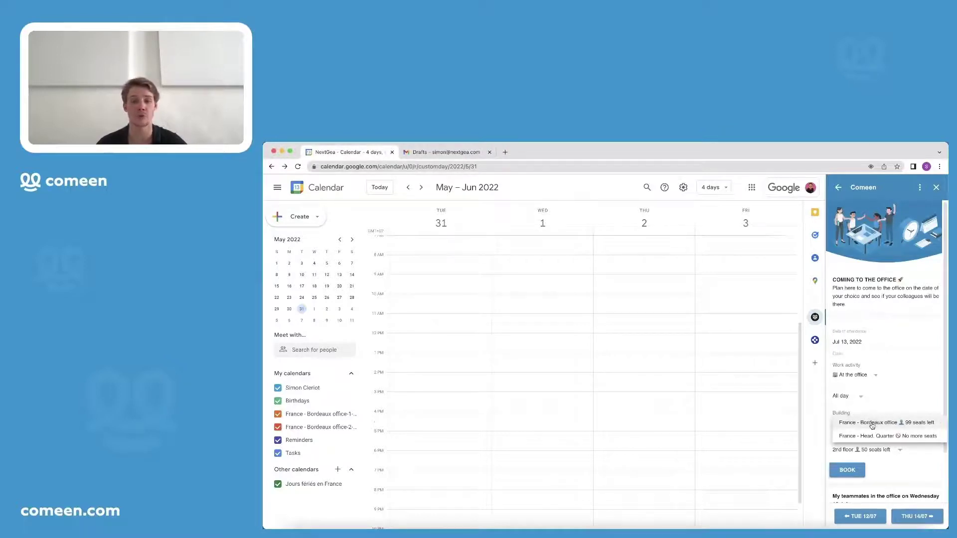
click(871, 425)
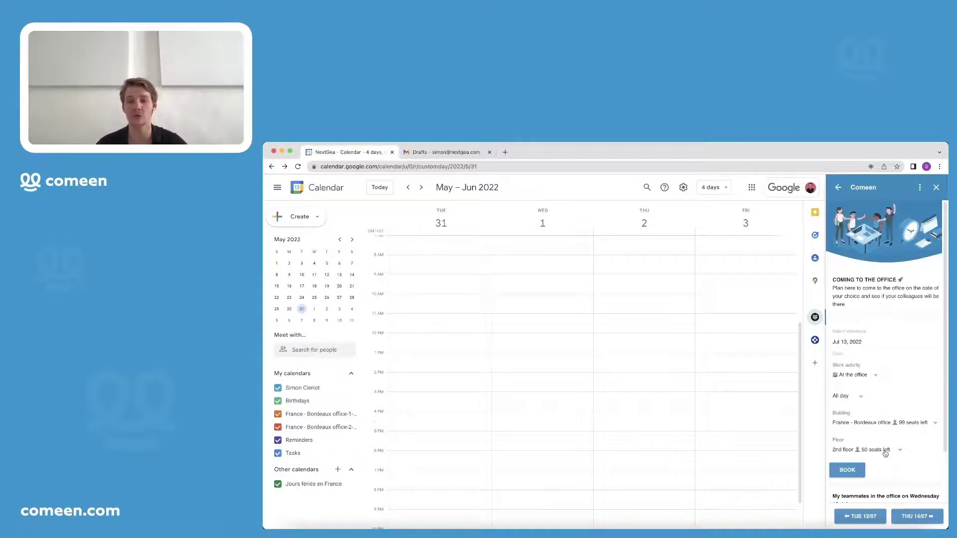
click(885, 453)
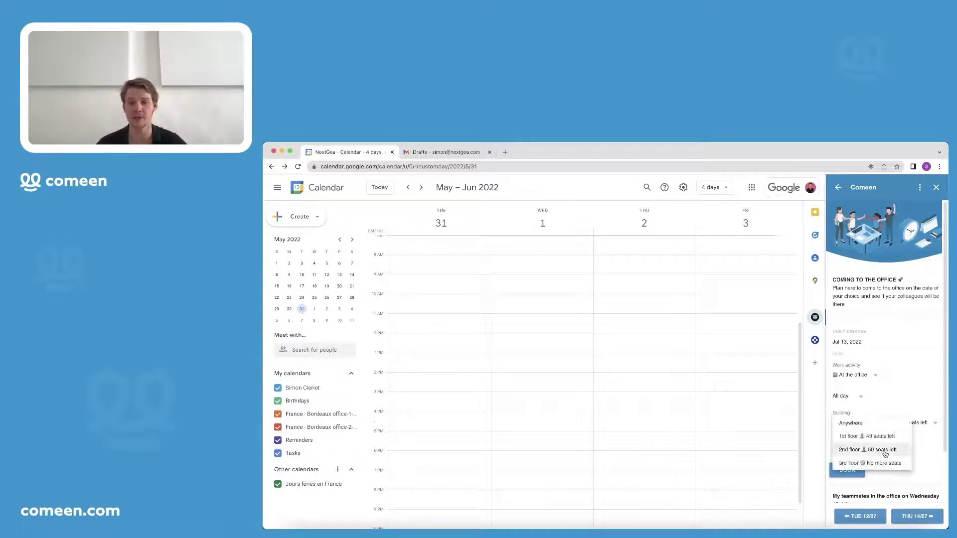
click(889, 437)
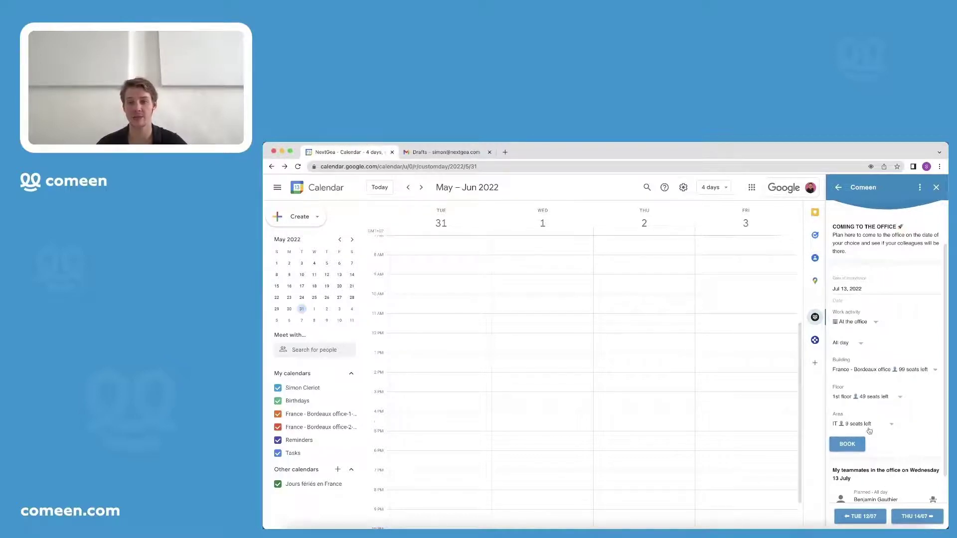
click(854, 446)
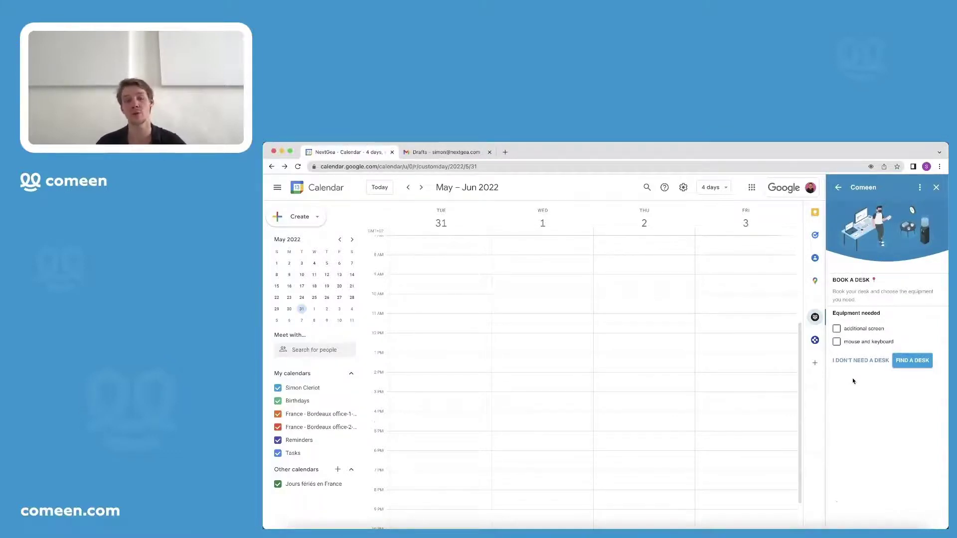
- Request an additional screen plus mouse and keyboard, and book Desk IT 4 for July 13
click(836, 329)
click(836, 342)
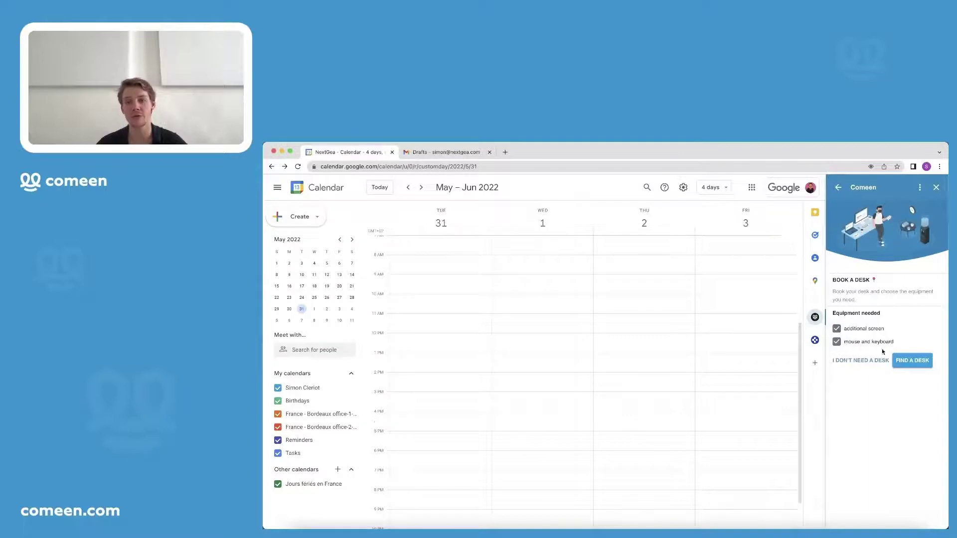
click(912, 364)
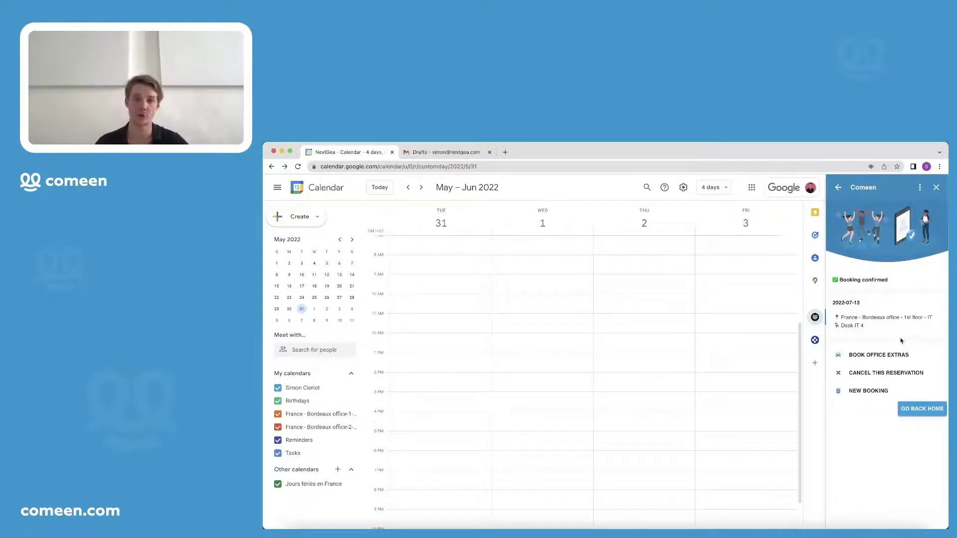
- Book a park slot and a locker as office extras for July 13
click(877, 356)
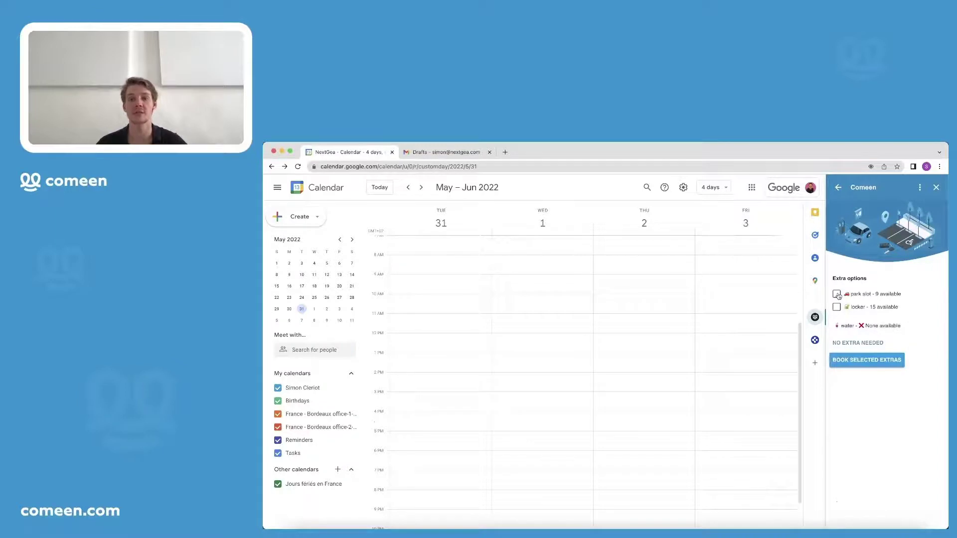
click(837, 294)
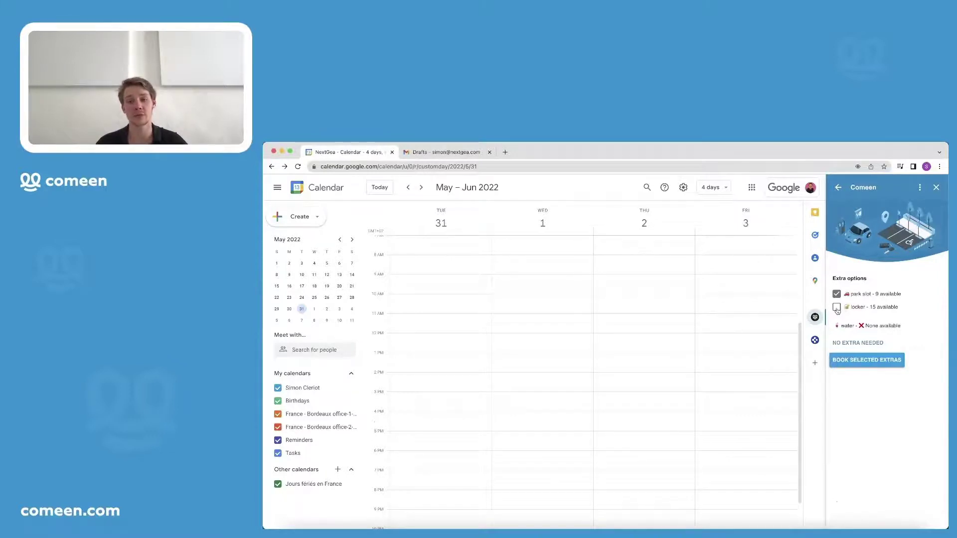
click(836, 307)
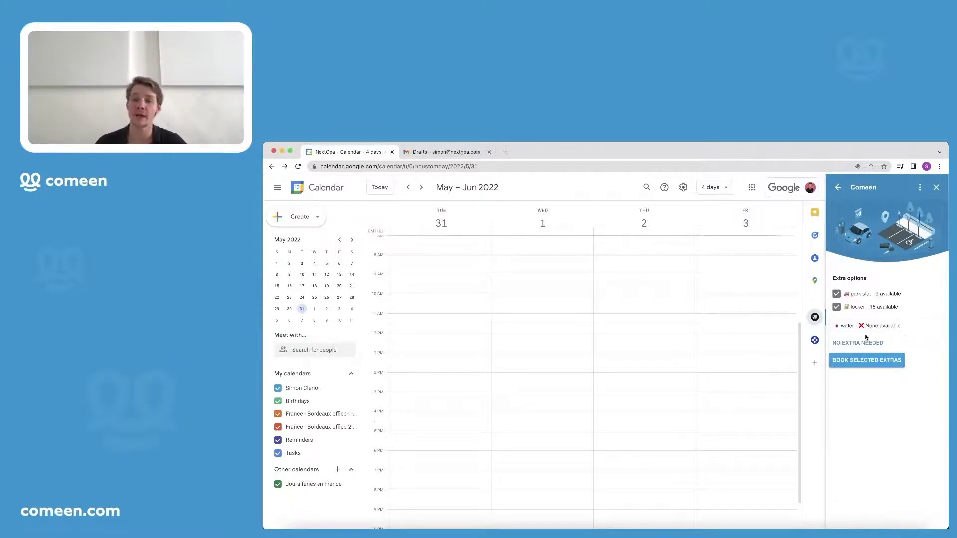
click(885, 361)
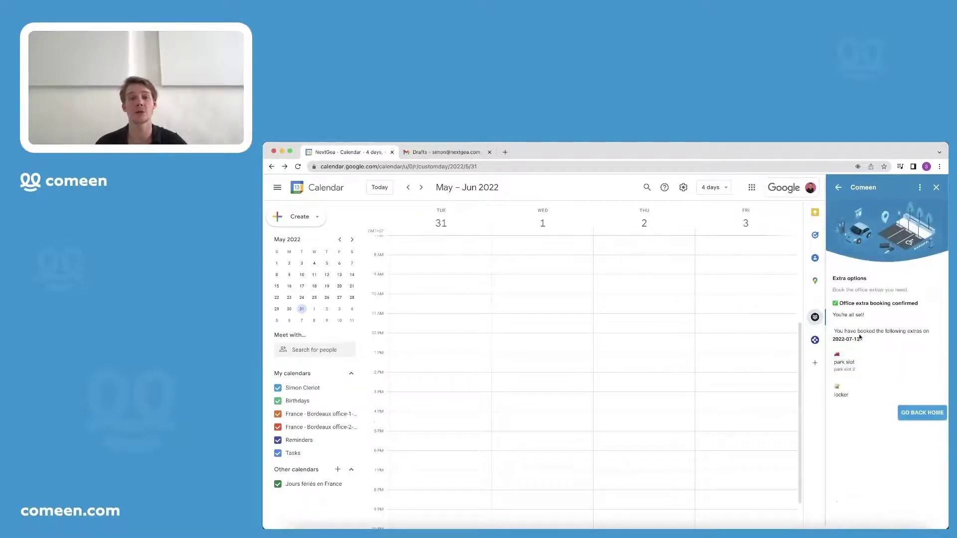
click(933, 414)
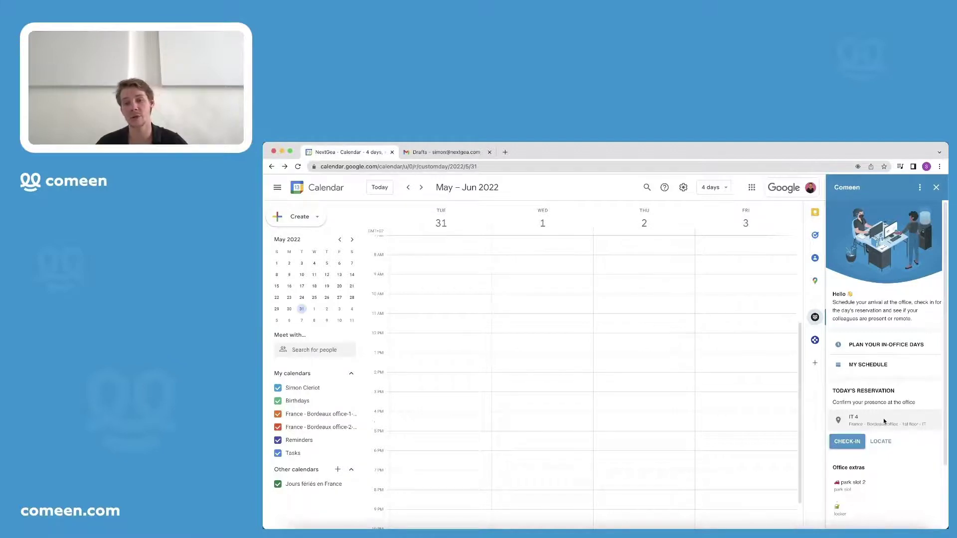
scroll(883, 419, down, 2)
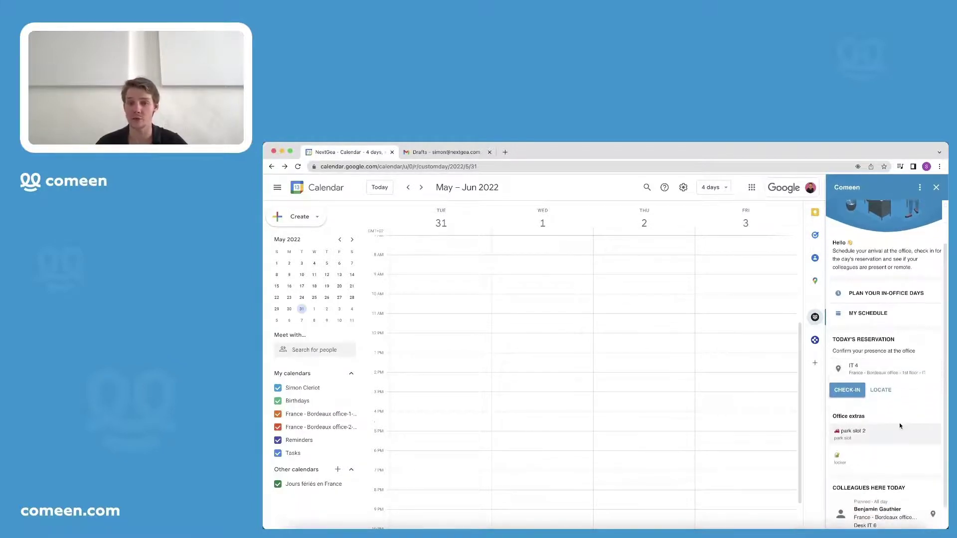
scroll(895, 411, up, 1)
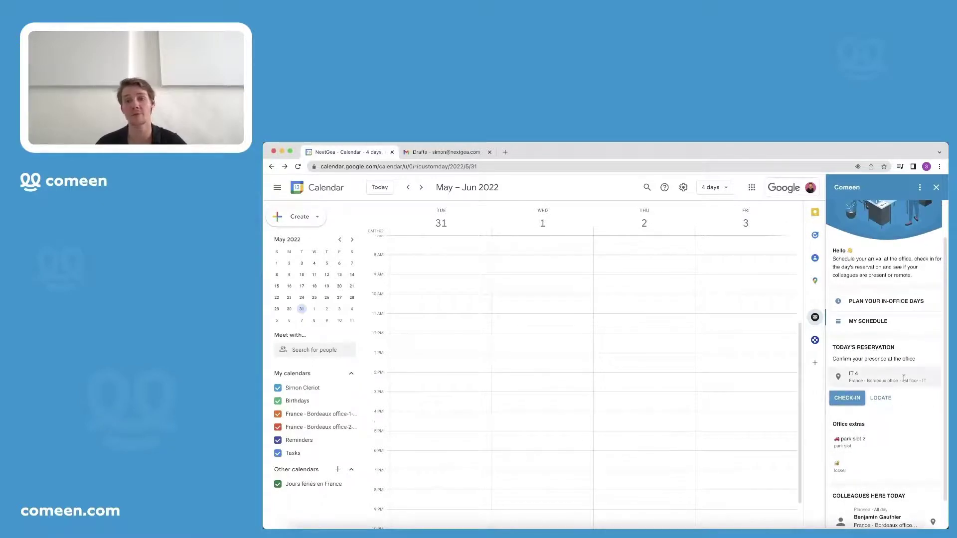
scroll(911, 378, down, 1)
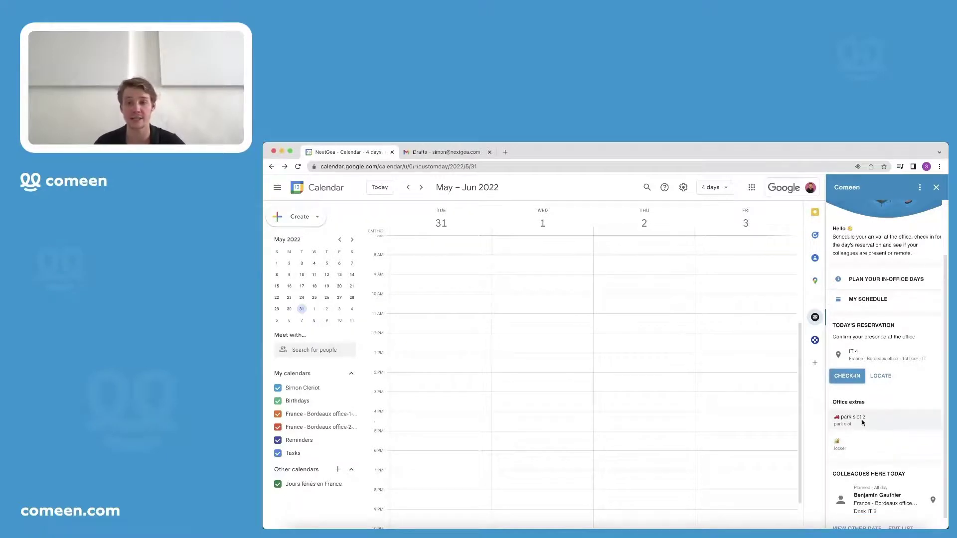
scroll(862, 419, down, 1)
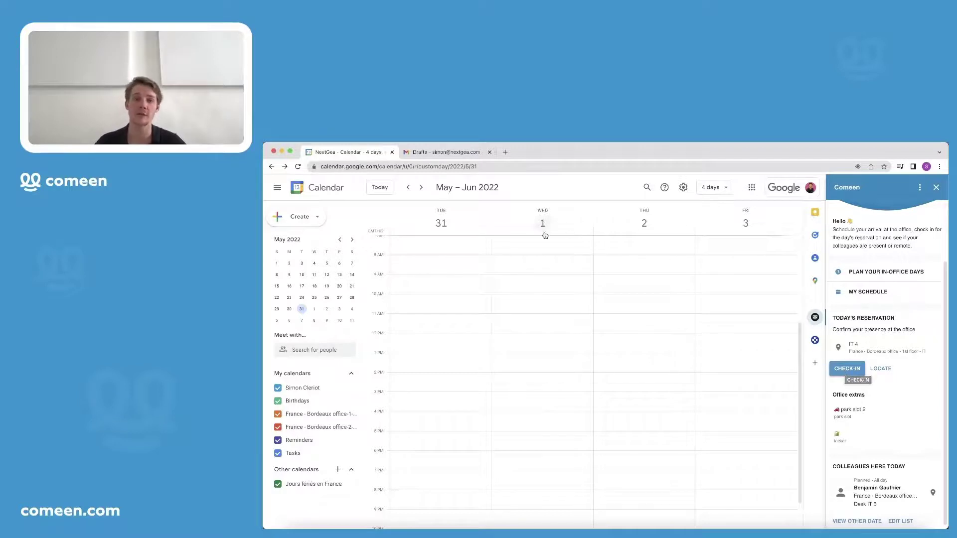
- In Gmail, reopen the Comeen bot chat and expand it to full view
click(452, 153)
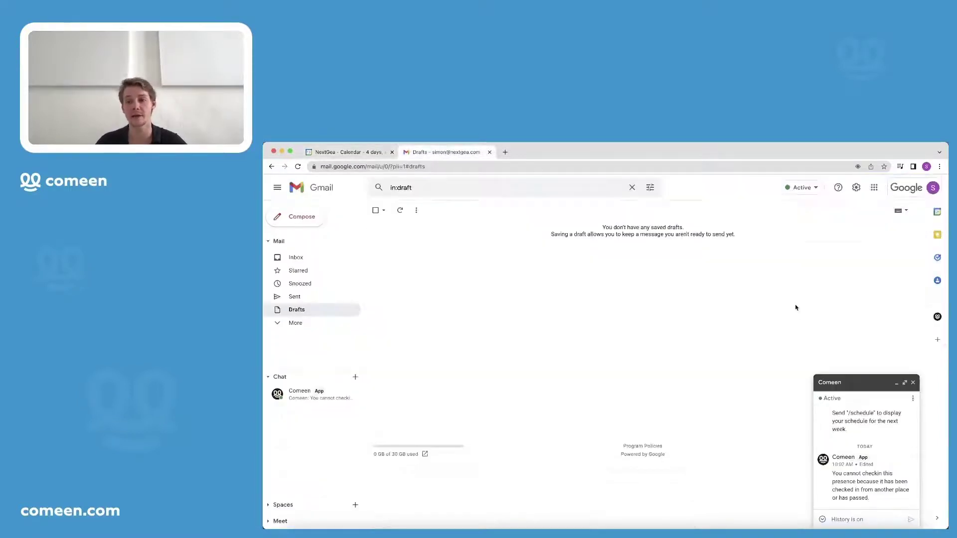
click(912, 383)
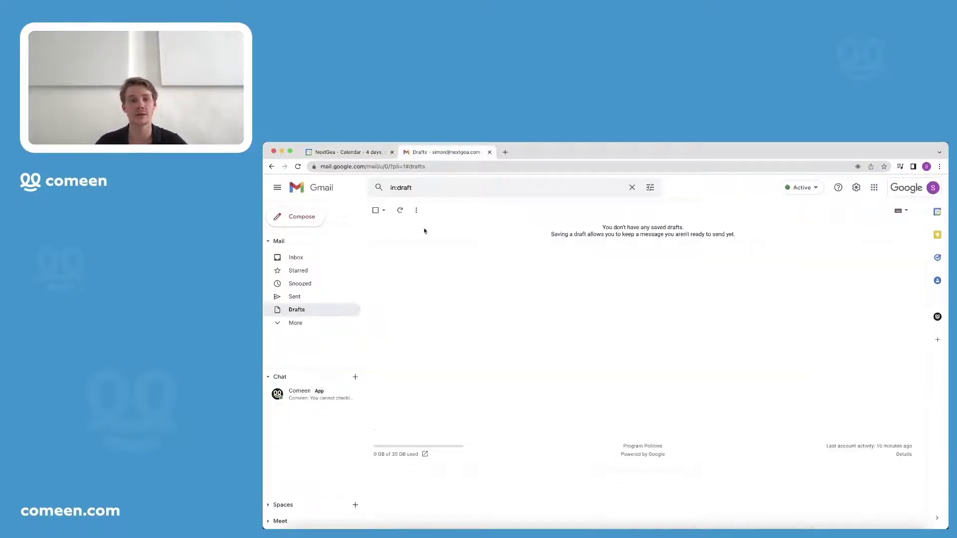
click(317, 398)
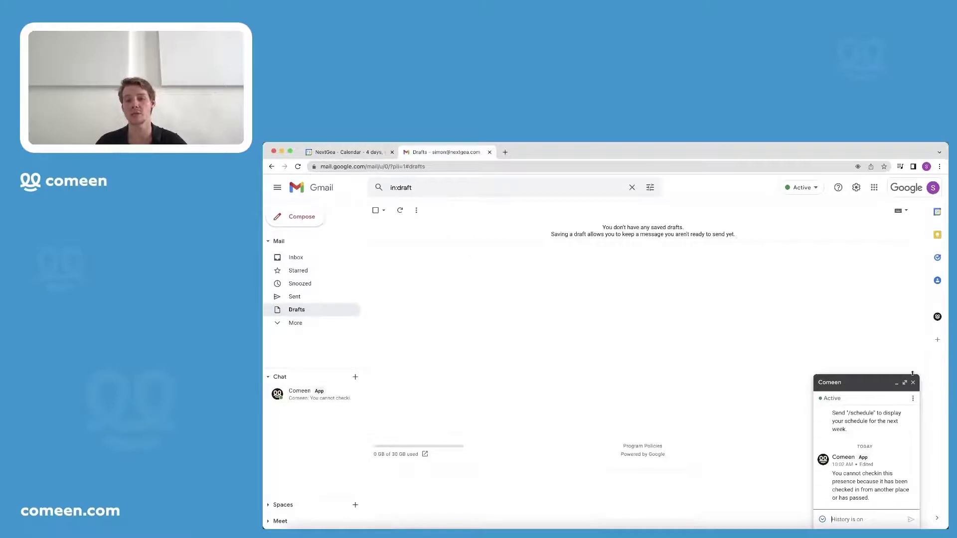
click(904, 383)
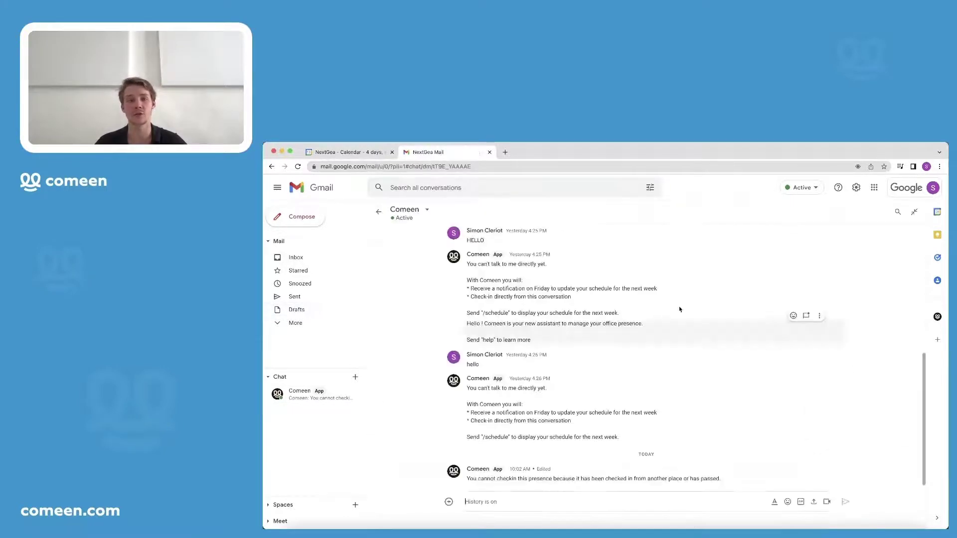
- Scroll through the chat history of check-in reminders and help replies
scroll(581, 348, up, 4)
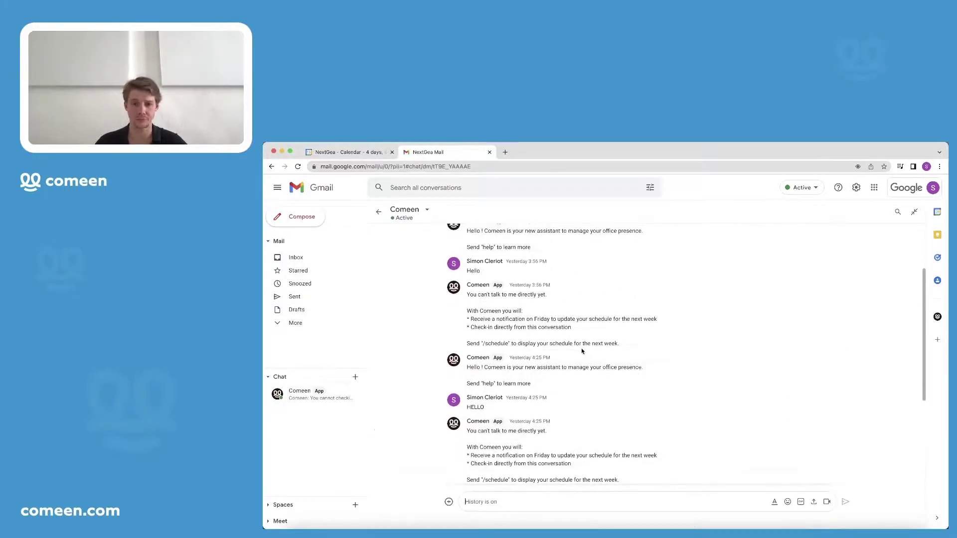
scroll(582, 348, up, 5)
scroll(583, 351, up, 7)
scroll(581, 349, up, 3)
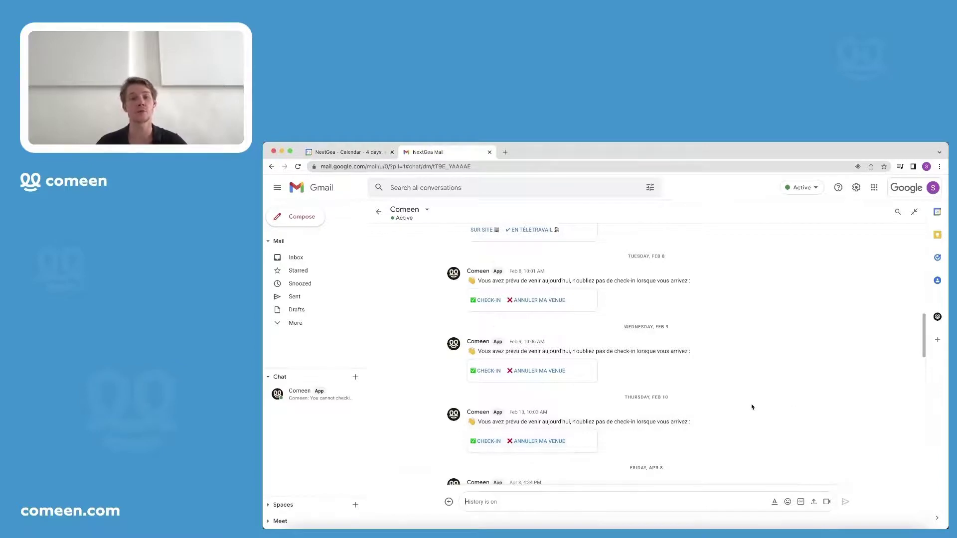
scroll(716, 414, up, 1)
scroll(716, 414, down, 4)
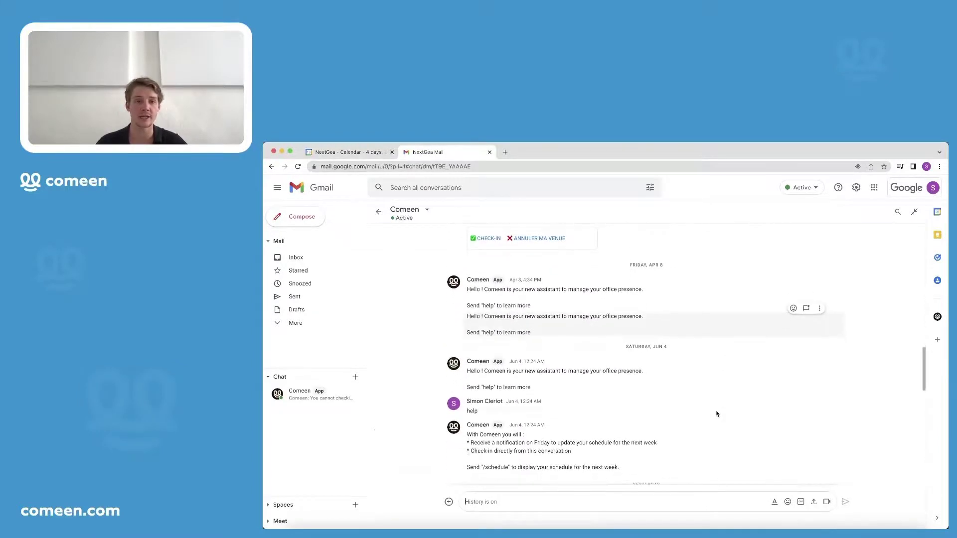
scroll(549, 297, up, 2)
scroll(622, 304, up, 1)
scroll(644, 306, down, 1)
scroll(645, 306, down, 4)
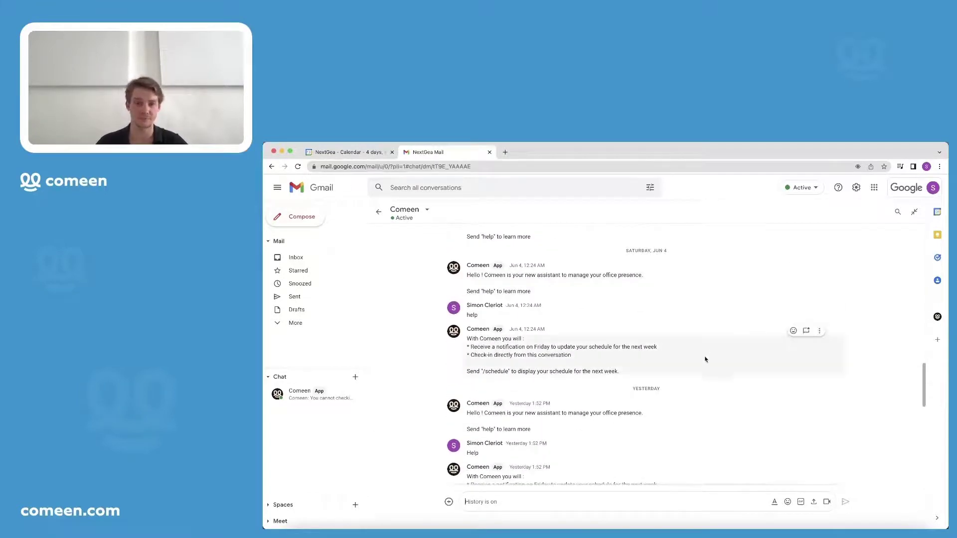
- Back in Calendar, check in to today's Desk IT 4 reservation in the Comeen panel
click(348, 153)
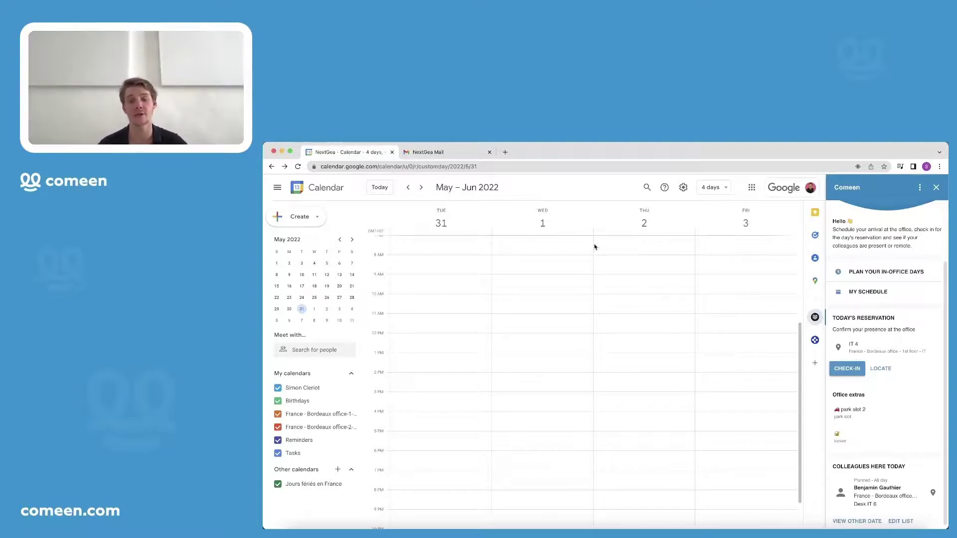
click(848, 371)
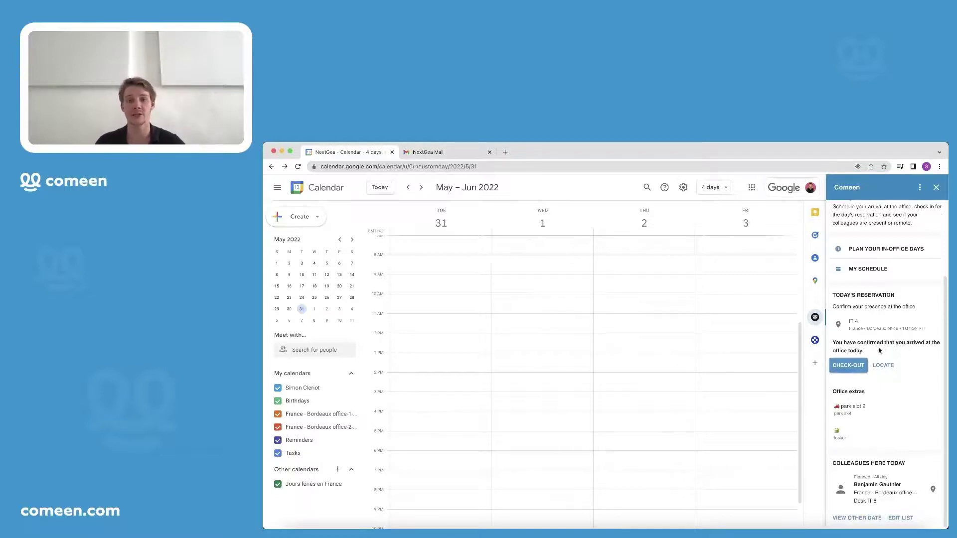
scroll(881, 350, up, 2)
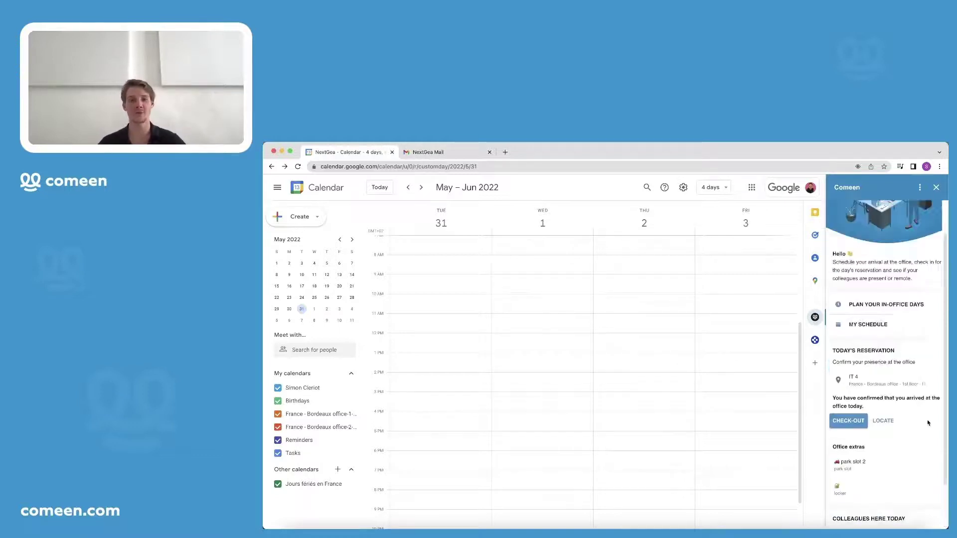
- Open my.comeen.io via LOCATE, then move and enlarge its window to view today's booking
click(891, 422)
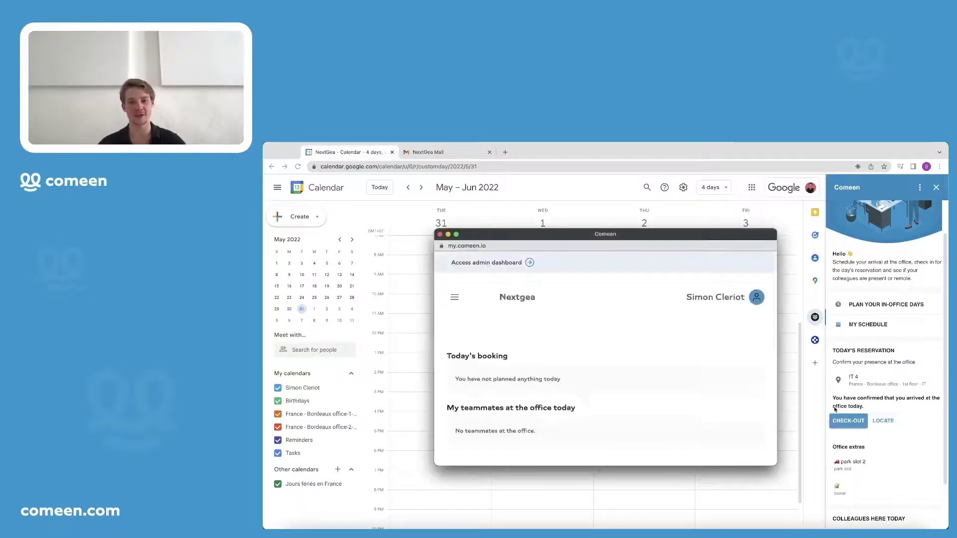
drag(539, 237, 450, 202)
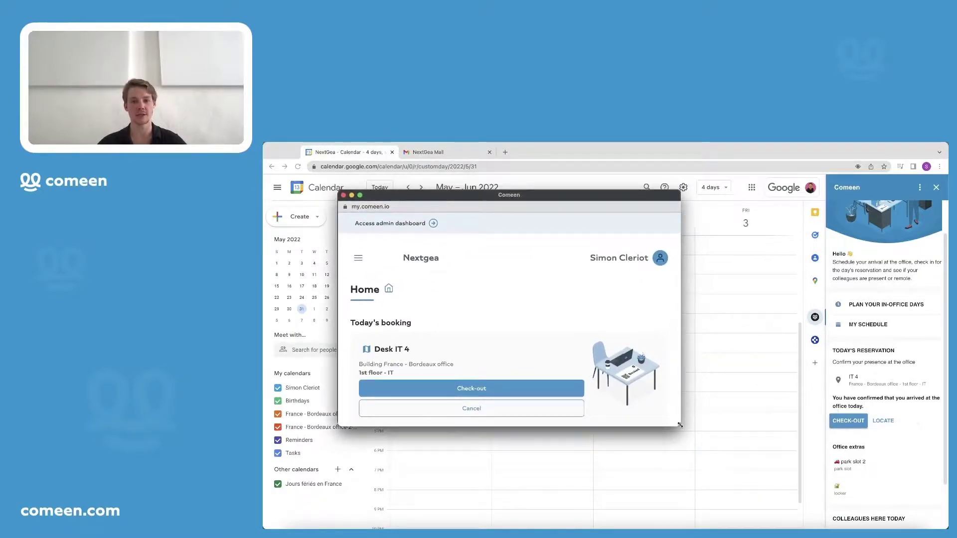
drag(681, 427, 899, 495)
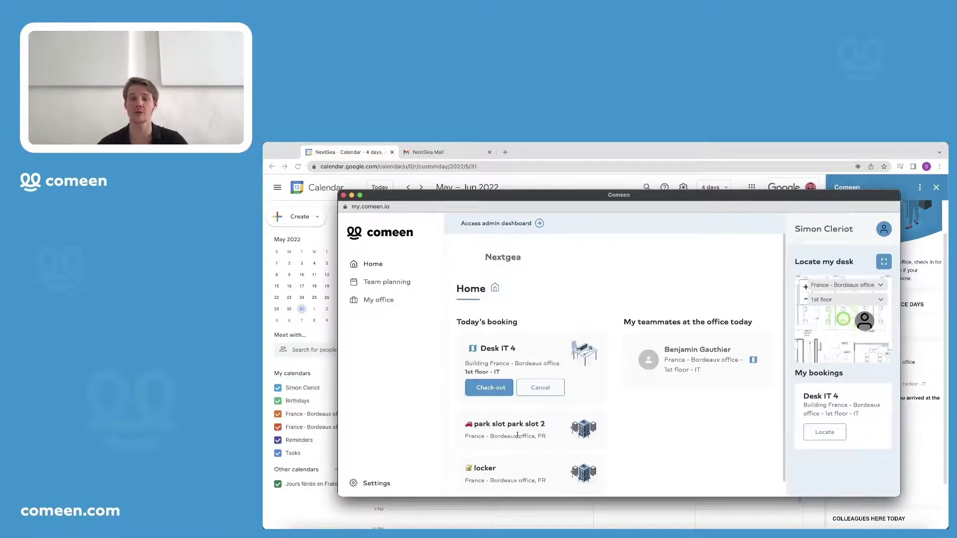
scroll(637, 479, down, 1)
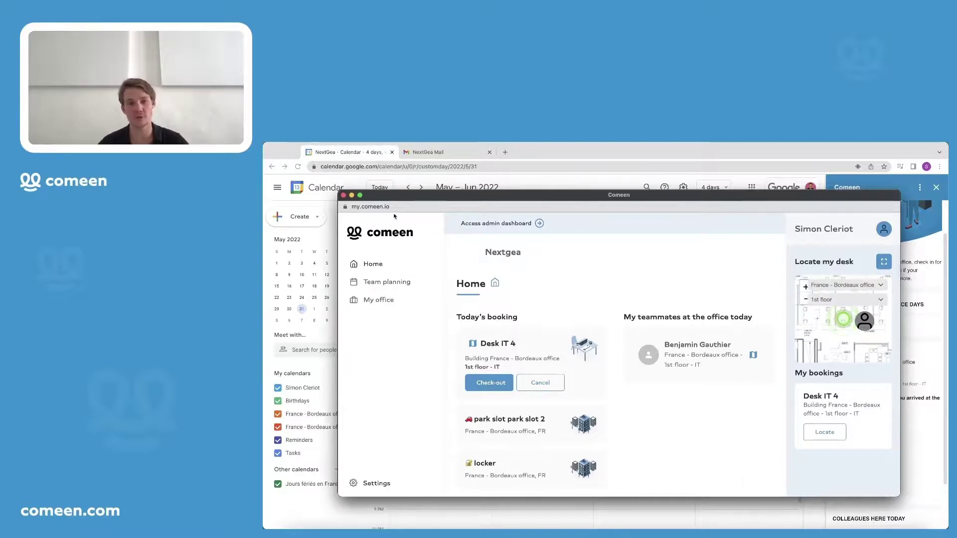
- Close the Comeen web window and check out of today's office presence
click(343, 196)
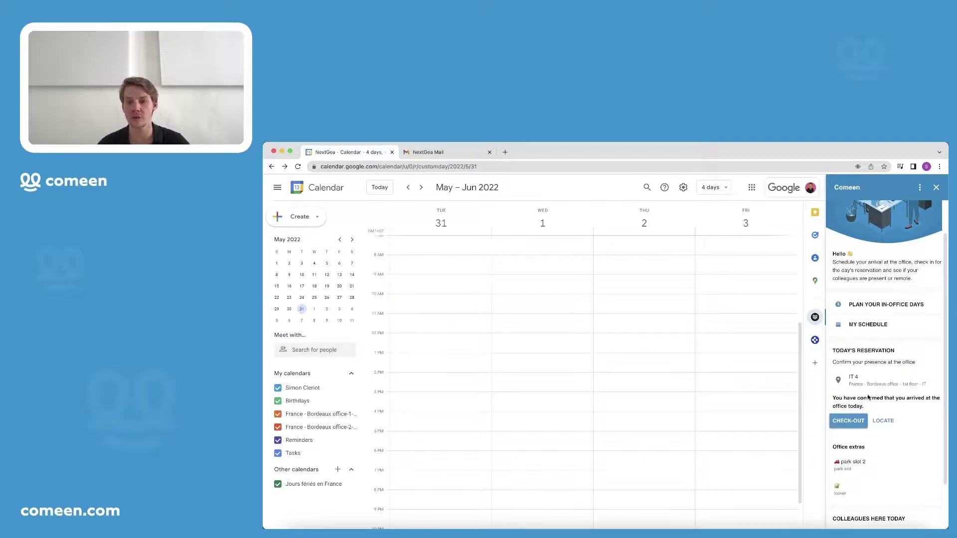
click(855, 420)
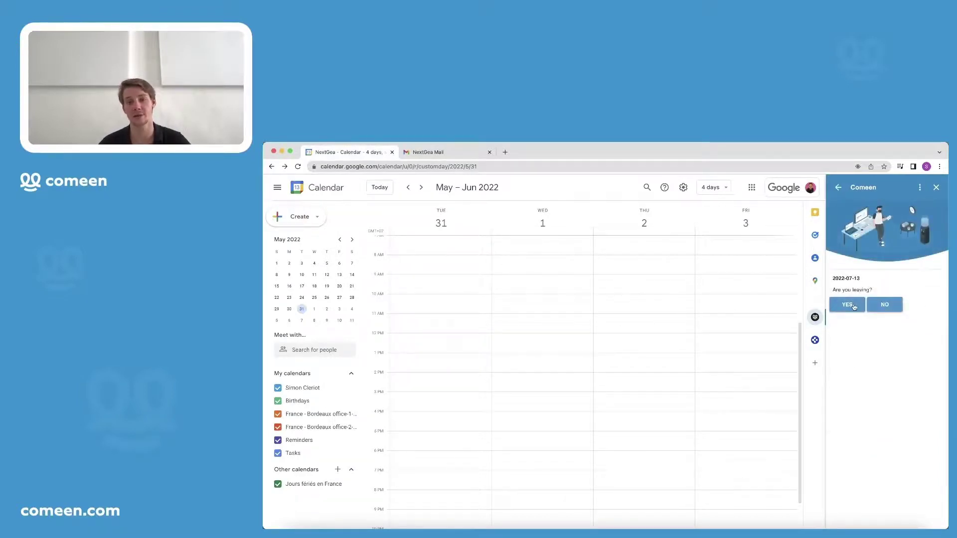
click(853, 306)
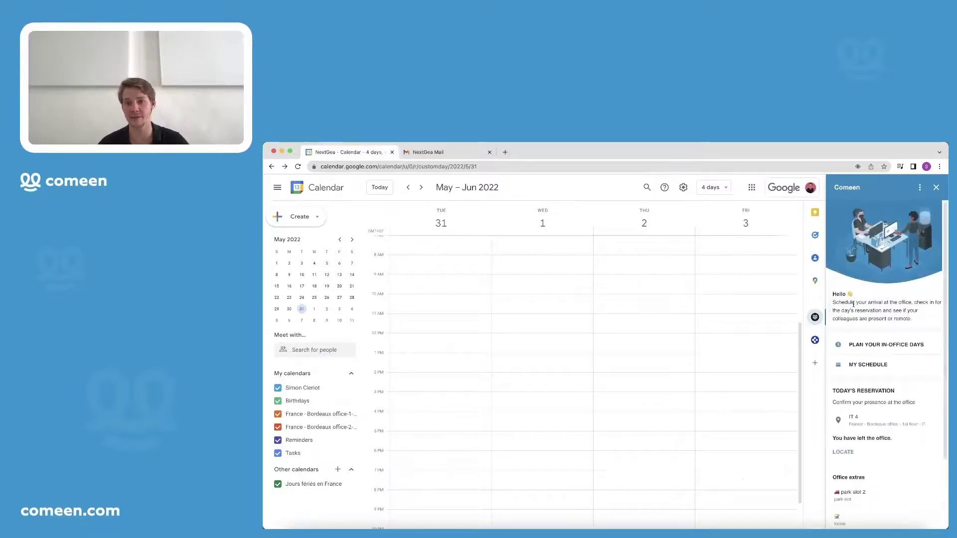
- Cancel the July 13, 2022 Desk IT 4 reservation
click(879, 348)
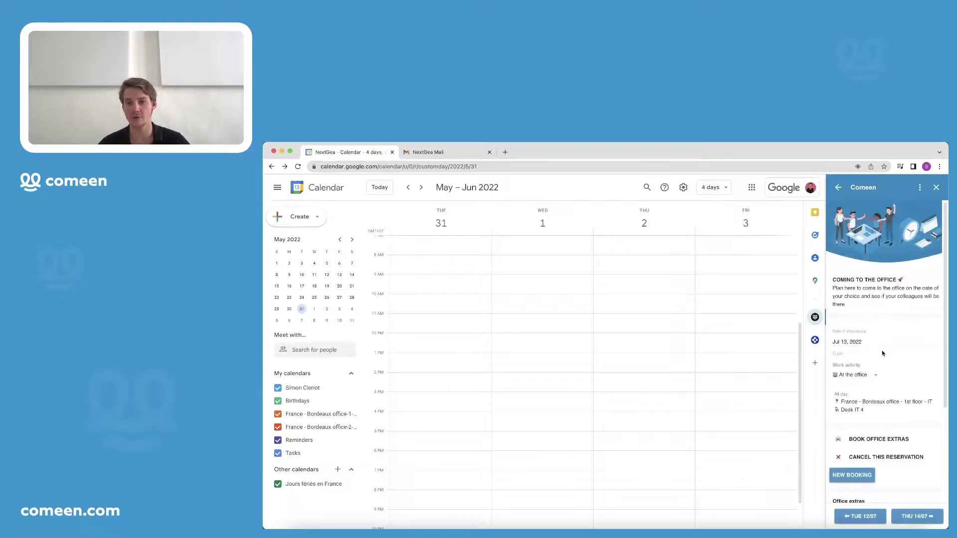
click(884, 459)
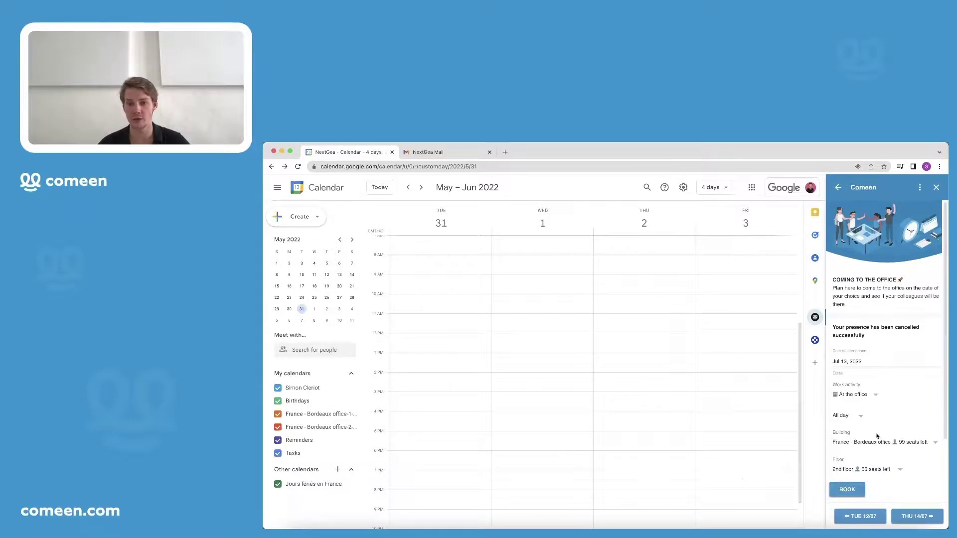
scroll(877, 436, down, 3)
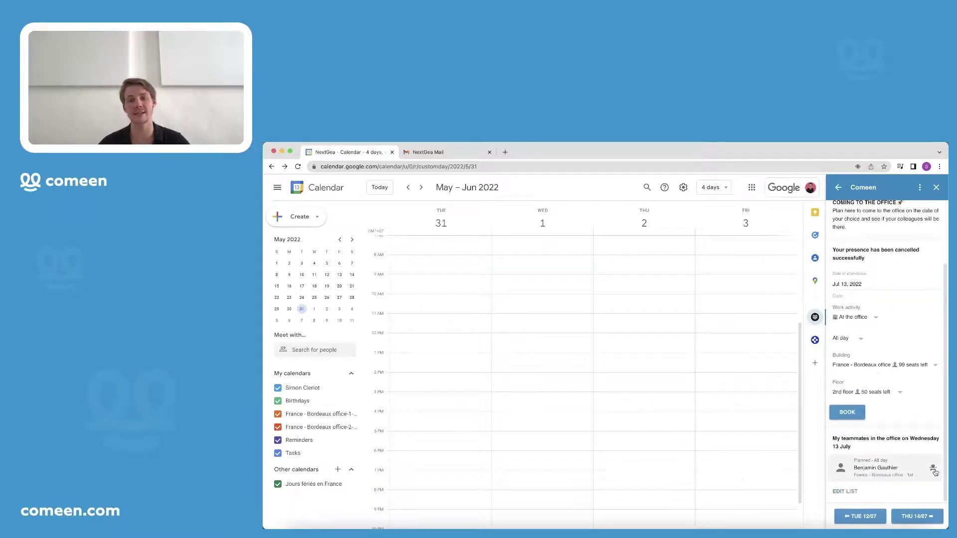
scroll(935, 472, up, 1)
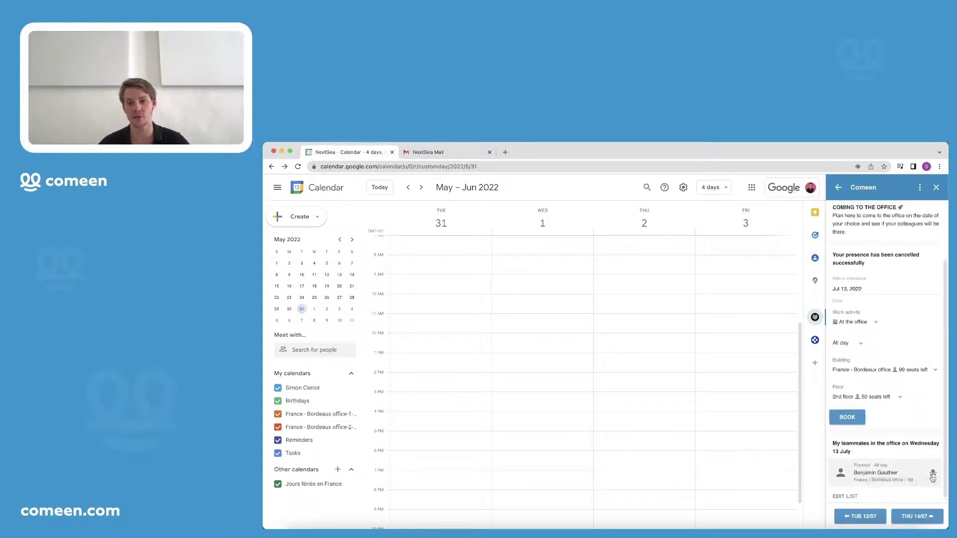
- Rebook July 13 as a Bordeaux 1st-floor IT office day without a desk or extras
click(933, 474)
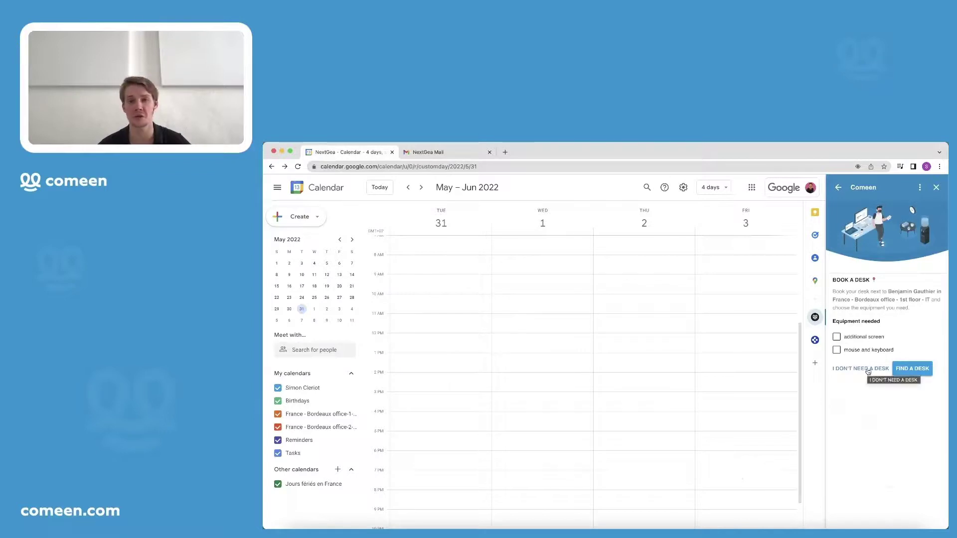
click(868, 369)
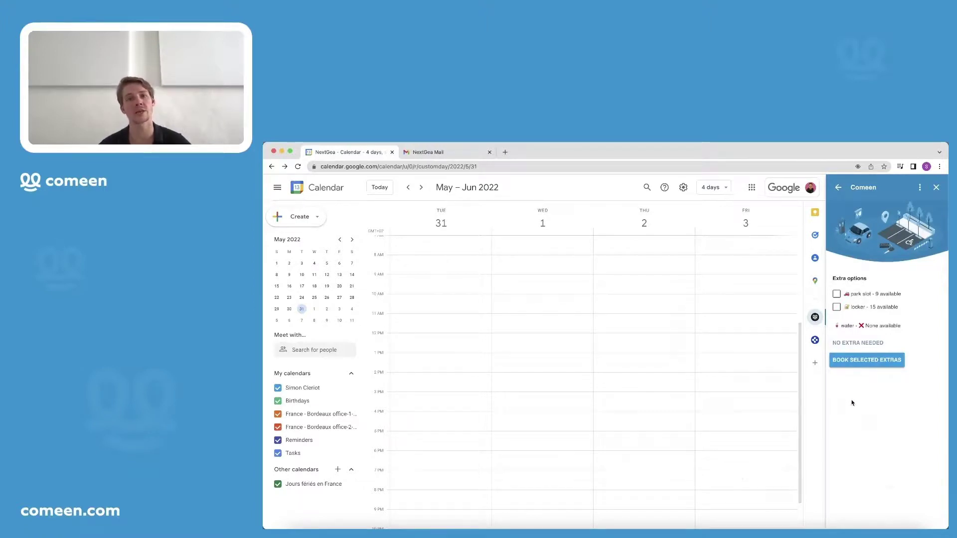
click(869, 343)
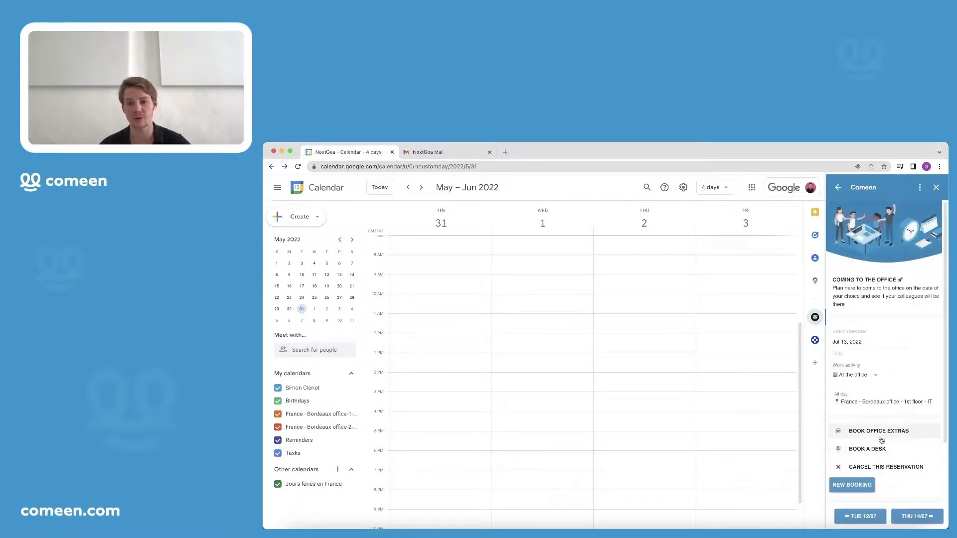
scroll(881, 440, down, 3)
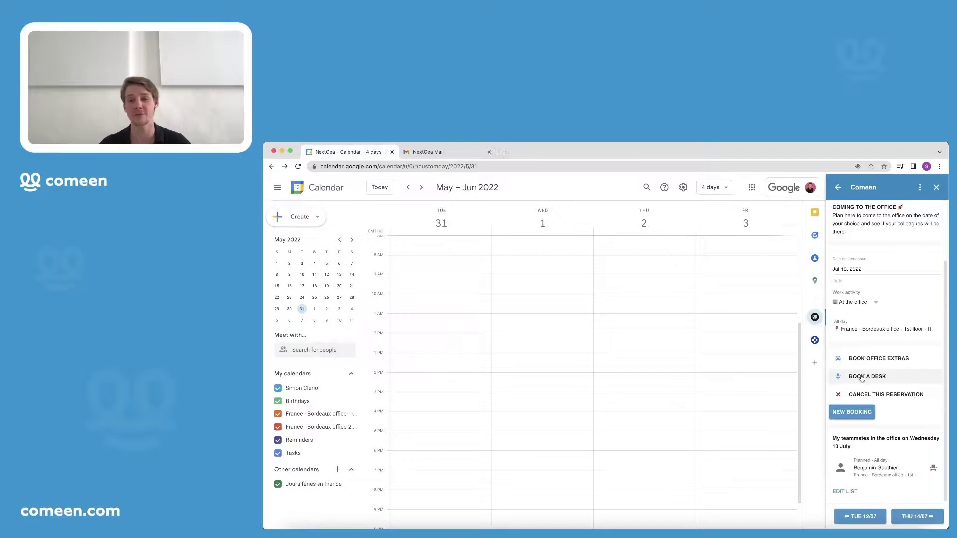
- Book Desk IT 8 for 13 July and return to the Comeen home screen
click(860, 377)
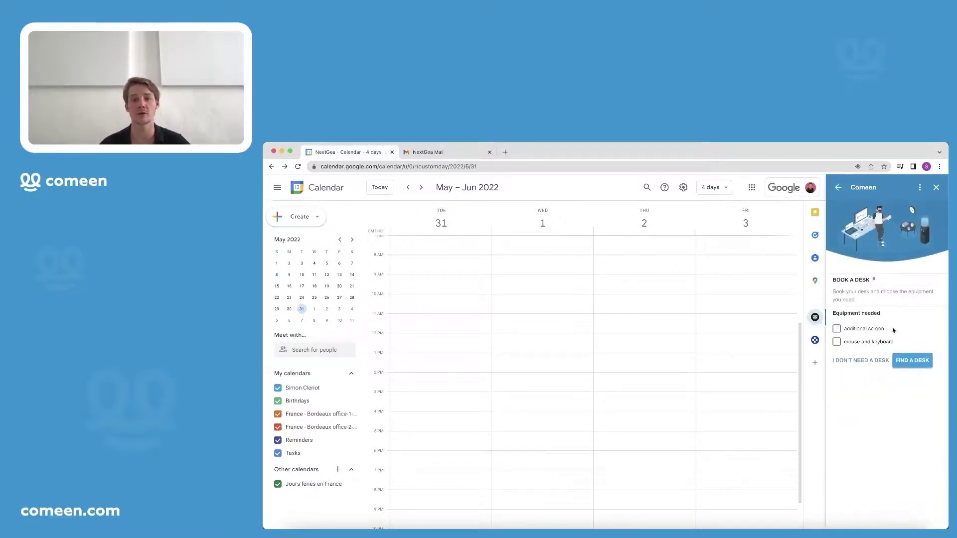
click(912, 357)
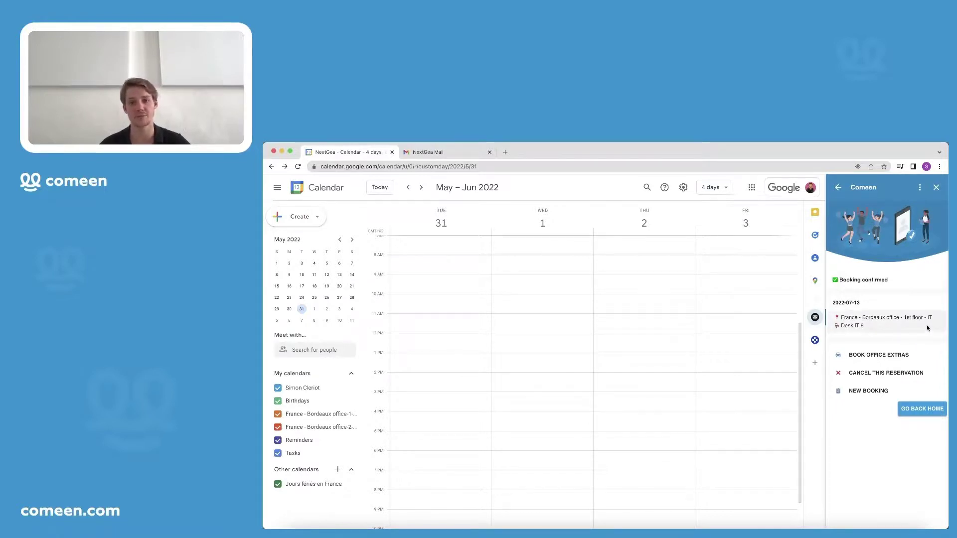
click(910, 412)
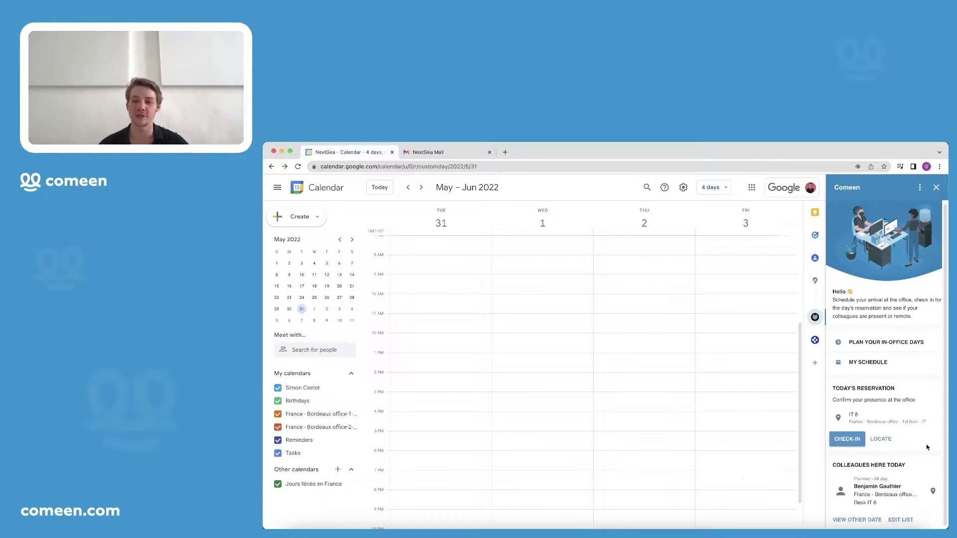
scroll(927, 447, down, 1)
scroll(918, 448, up, 1)
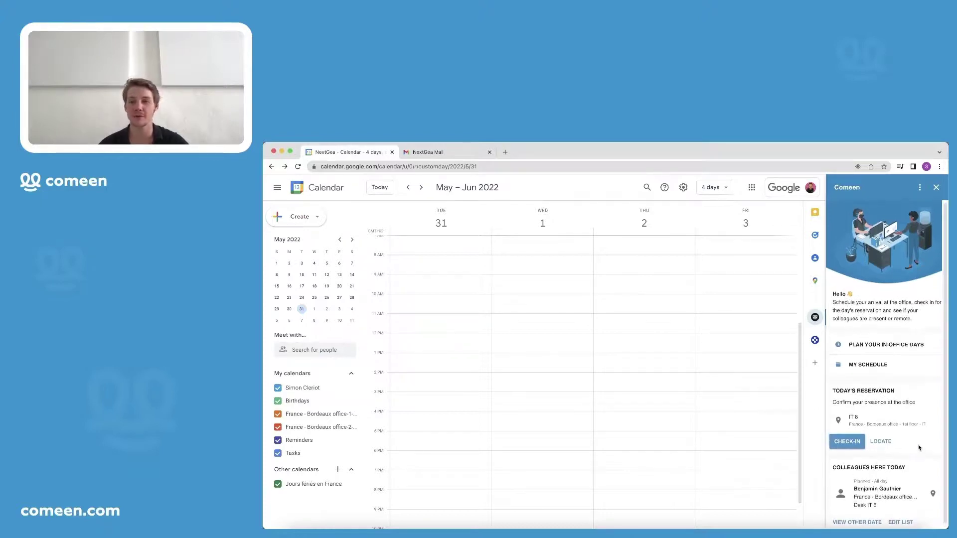
- Step through the upcoming days in the in-office planner, then return home
click(900, 349)
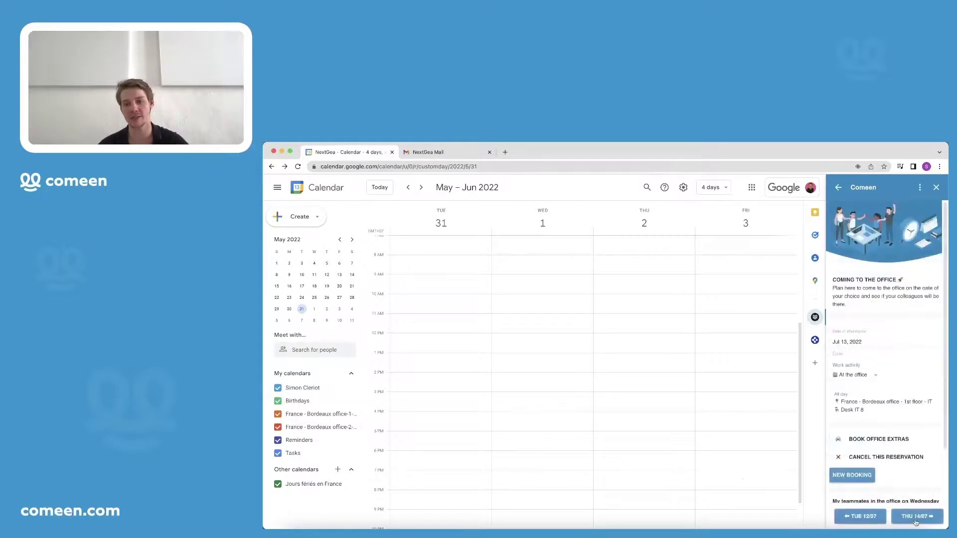
click(917, 517)
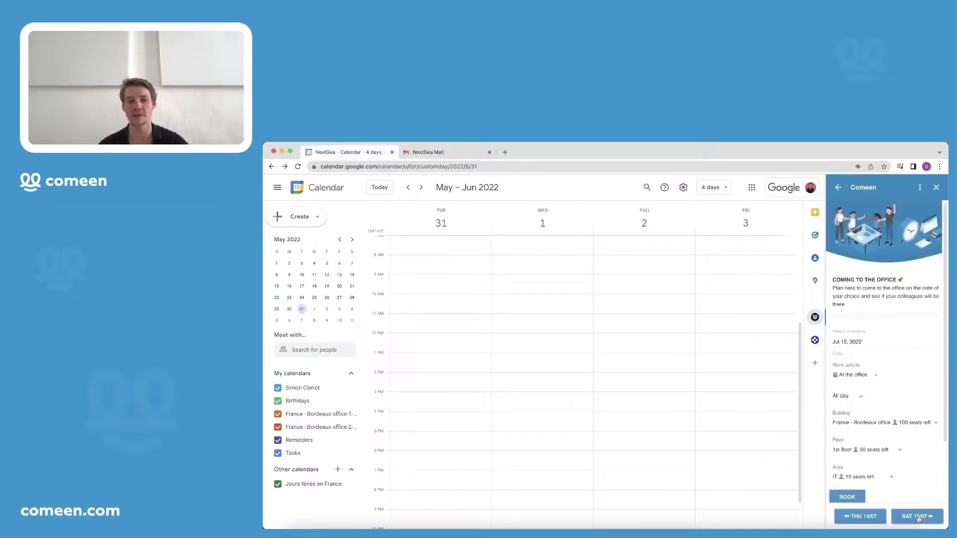
click(837, 189)
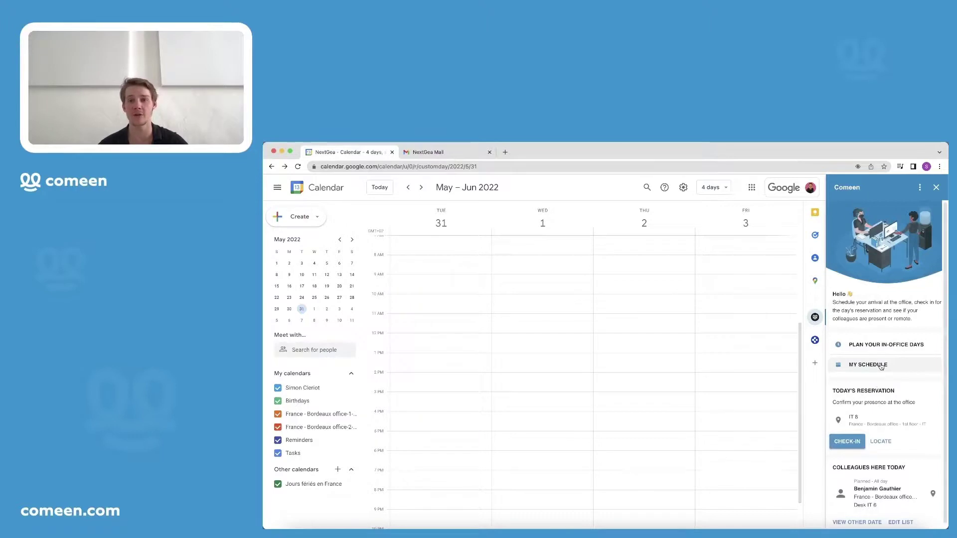
- Review My Schedule: IT 8 on 13 July, 2nd floor 14 July, remote 15 July
click(880, 367)
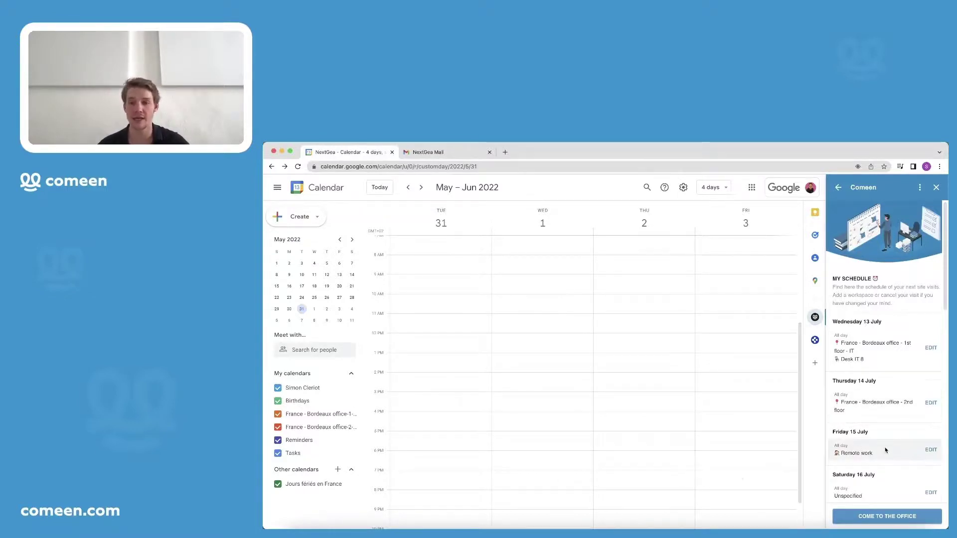
scroll(885, 450, down, 4)
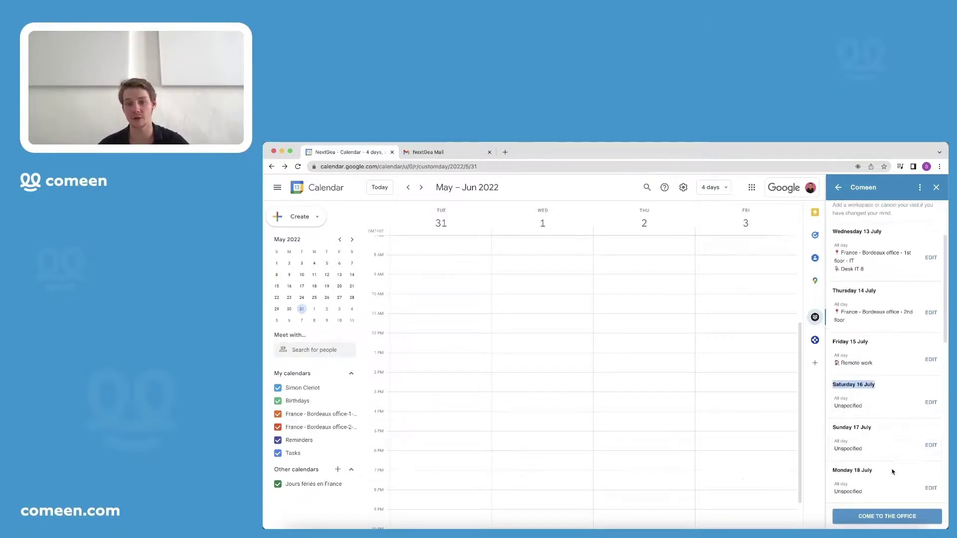
scroll(892, 468, down, 1)
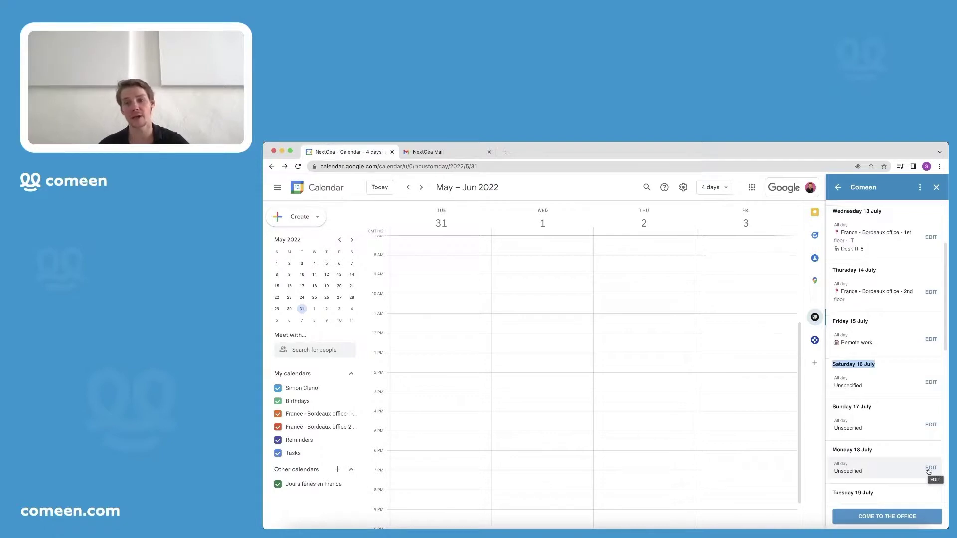
- Set Monday 18 July's work activity to At the office in Comeen
click(929, 468)
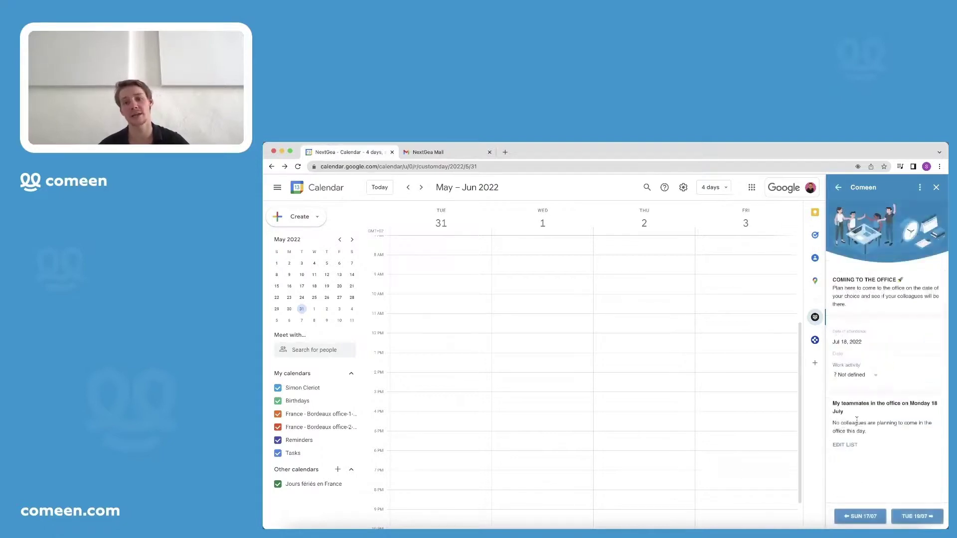
click(877, 377)
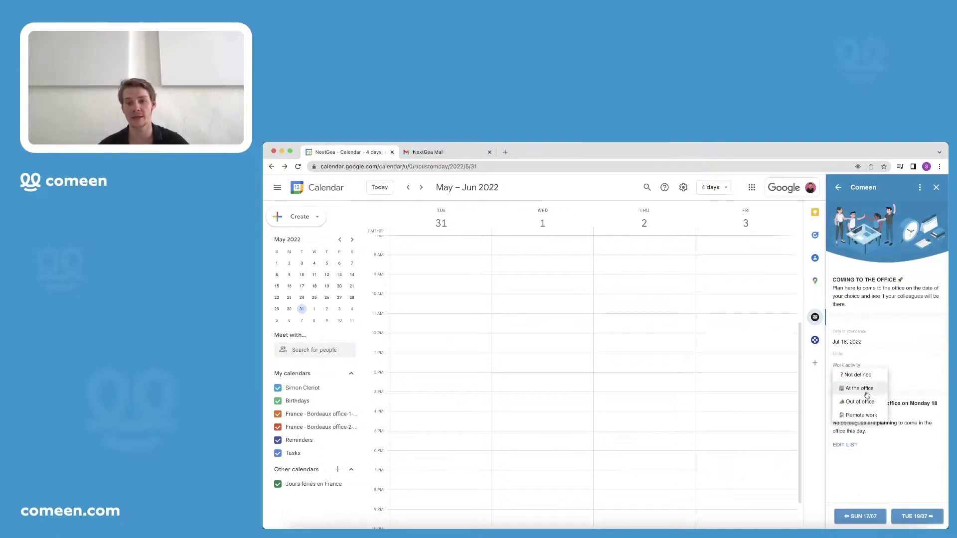
click(867, 394)
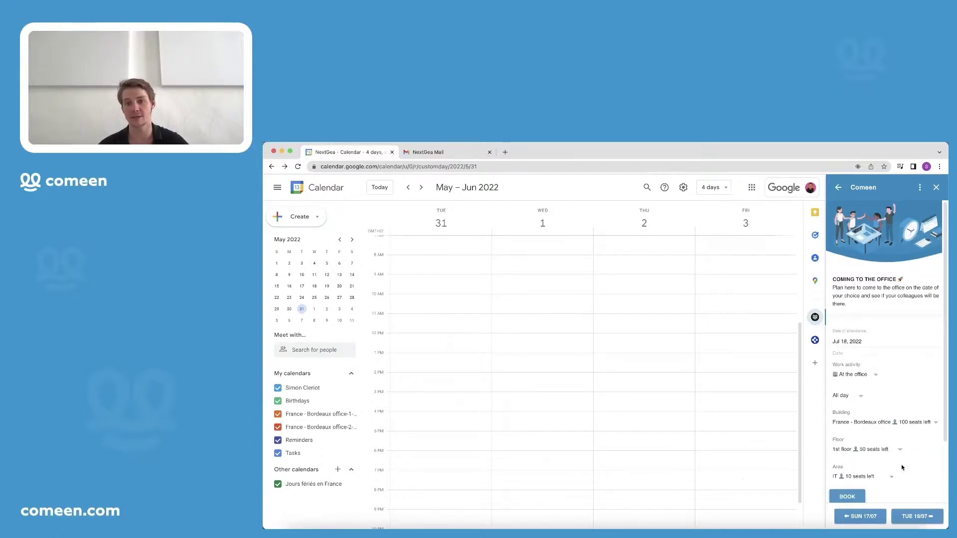
scroll(902, 463, down, 2)
scroll(903, 463, down, 1)
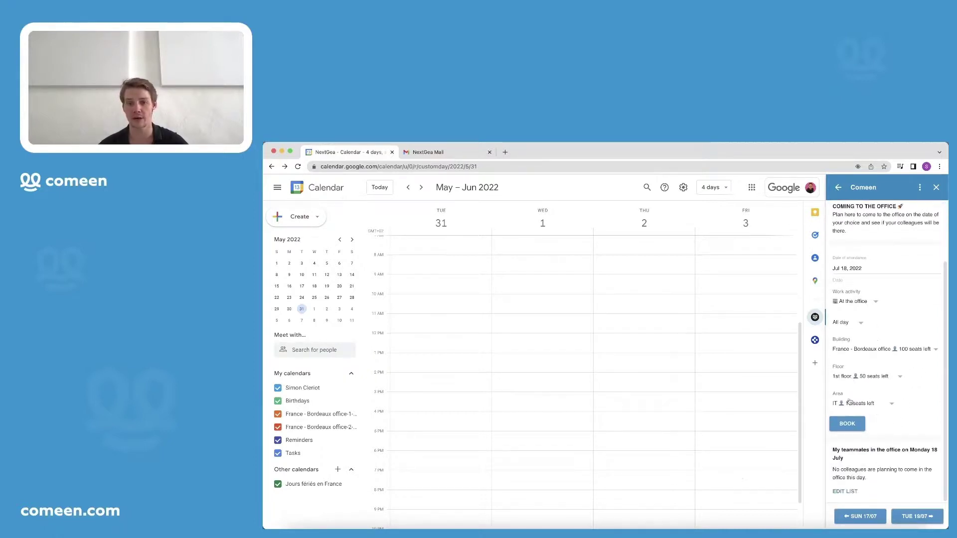
- Book desk IT 10 in the Bordeaux 1st-floor IT area for 18 July, then return to the Comeen home screen
click(857, 425)
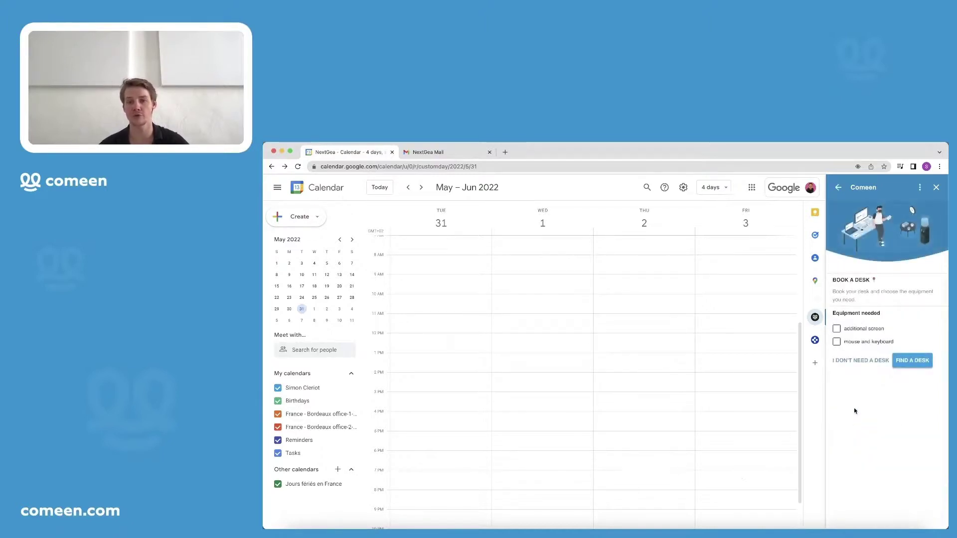
click(898, 364)
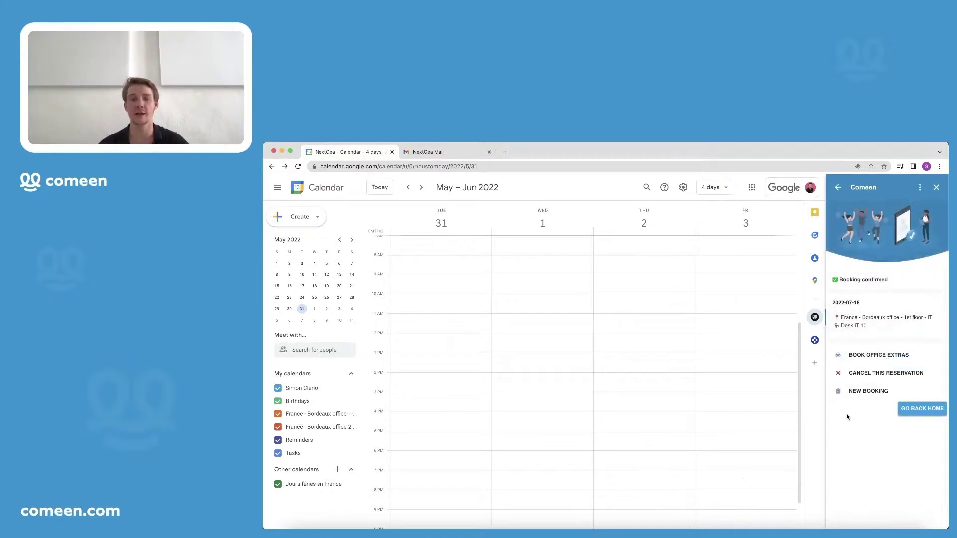
click(922, 409)
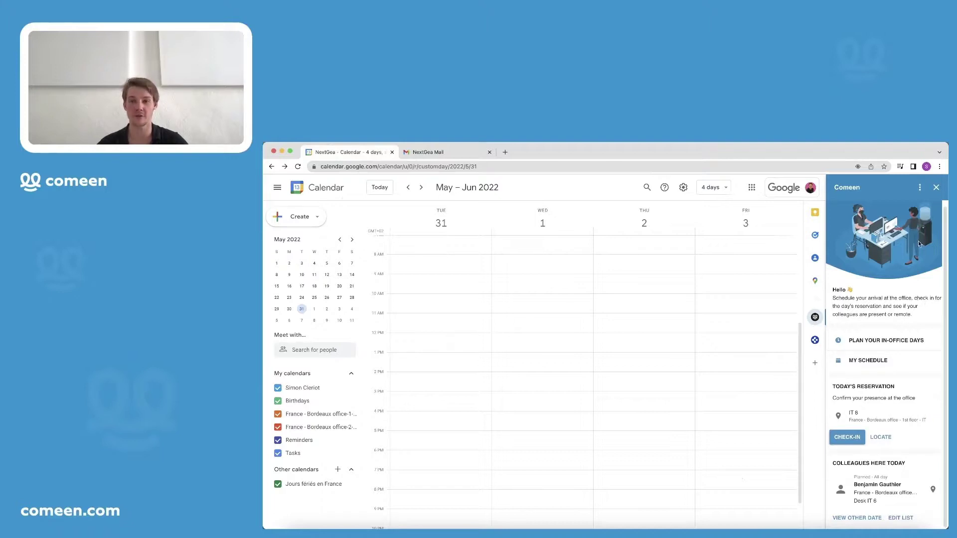
- Open My Comeen from the add-on's More actions and view Team planning for 11–17 July 2022
click(921, 187)
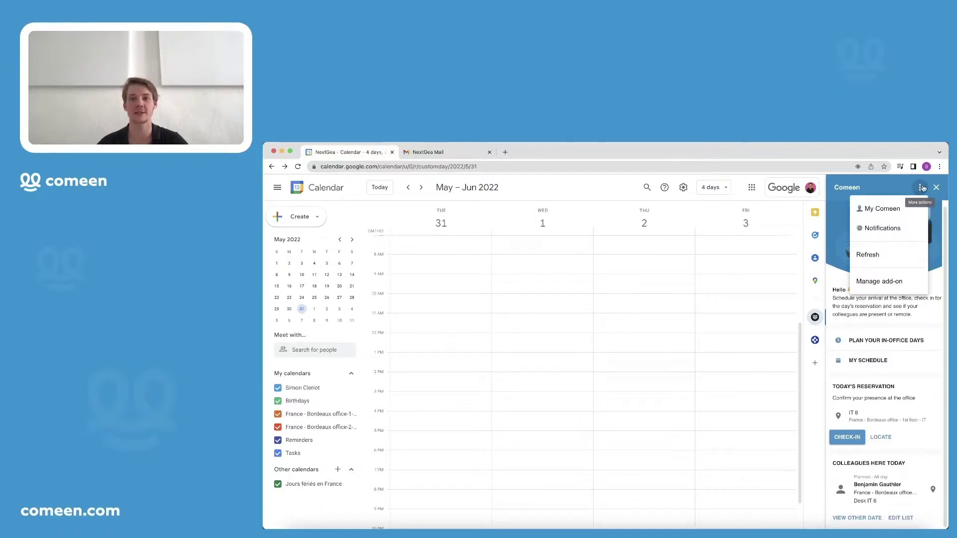
click(896, 213)
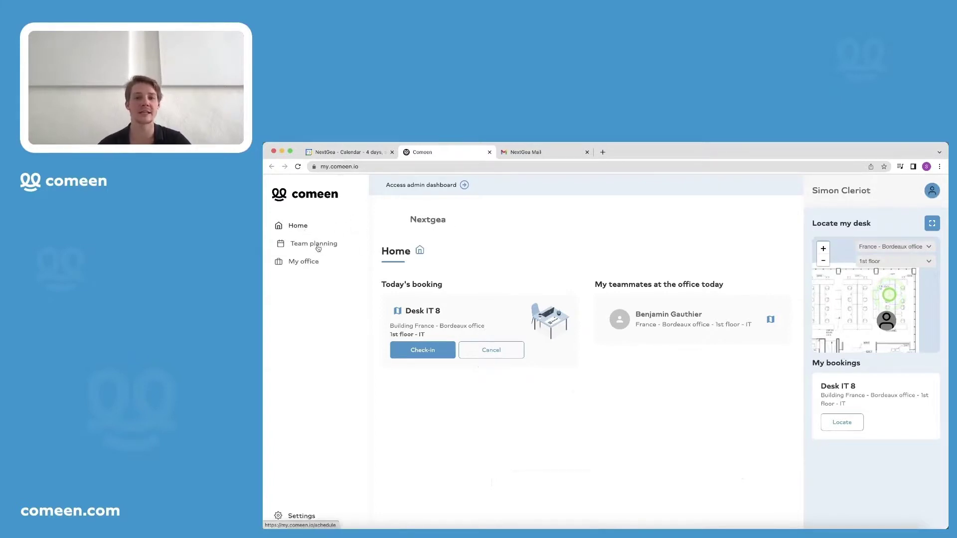
click(314, 246)
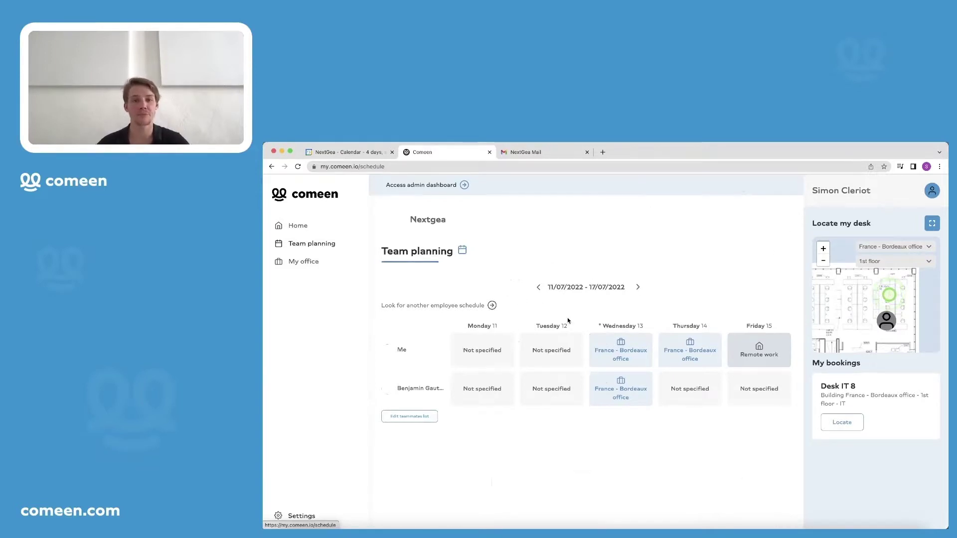
- Open the My office page showing Bordeaux office, 1st floor, IT as the favourite location
click(318, 265)
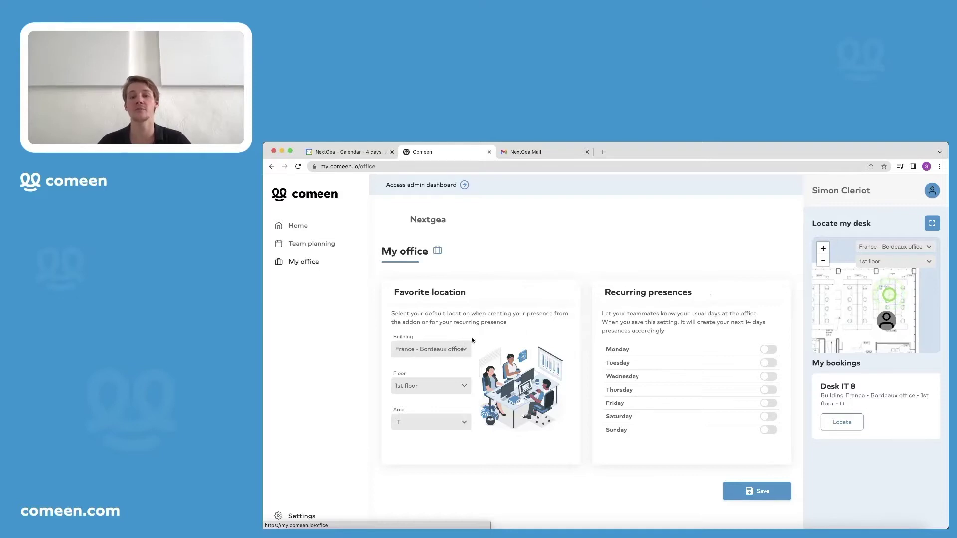
- Open Comeen Settings and expand the Google Workspace integration under Integrations
click(301, 517)
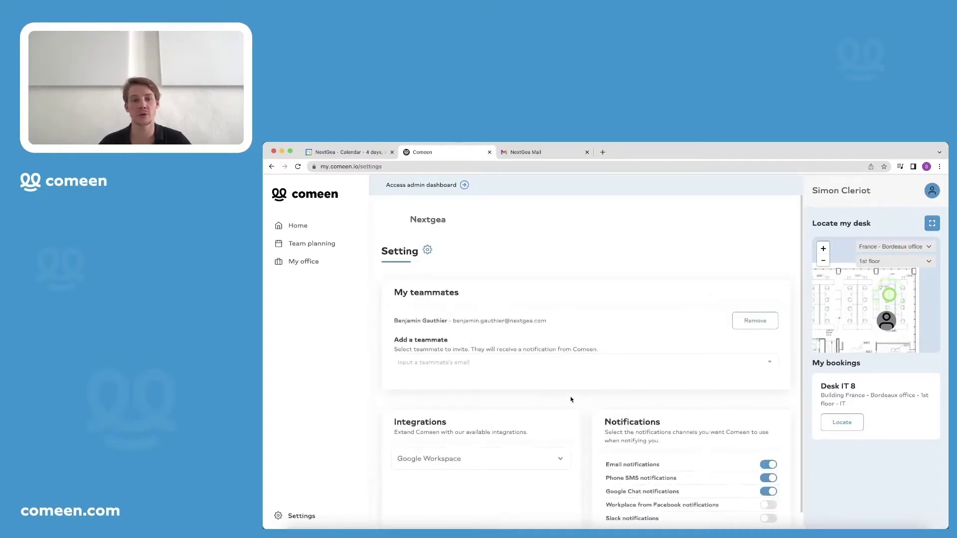
scroll(570, 396, down, 2)
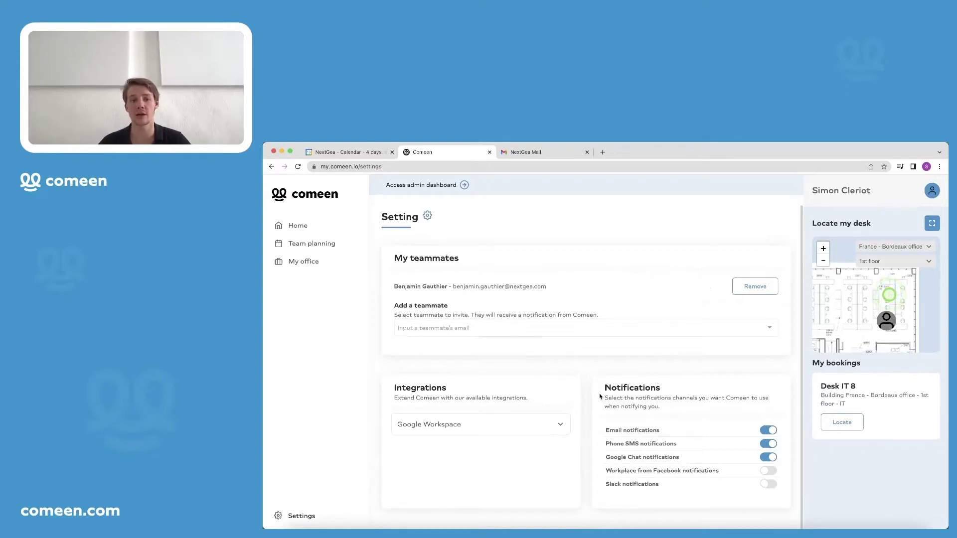
click(560, 423)
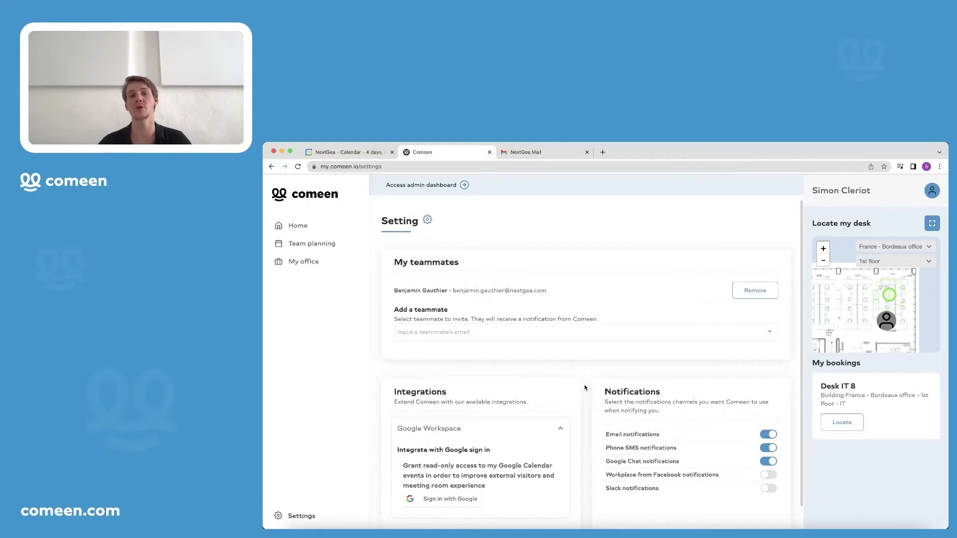
scroll(590, 385, up, 1)
scroll(589, 383, down, 2)
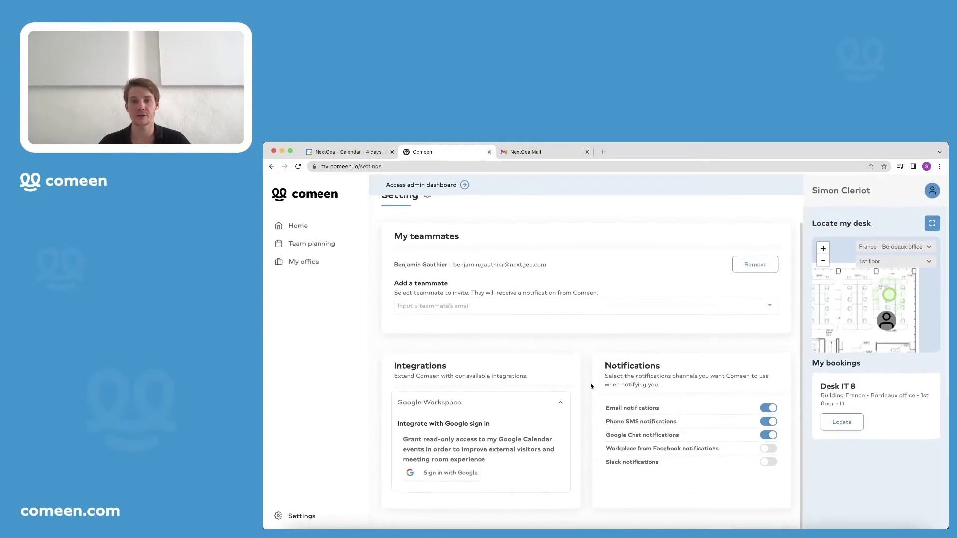